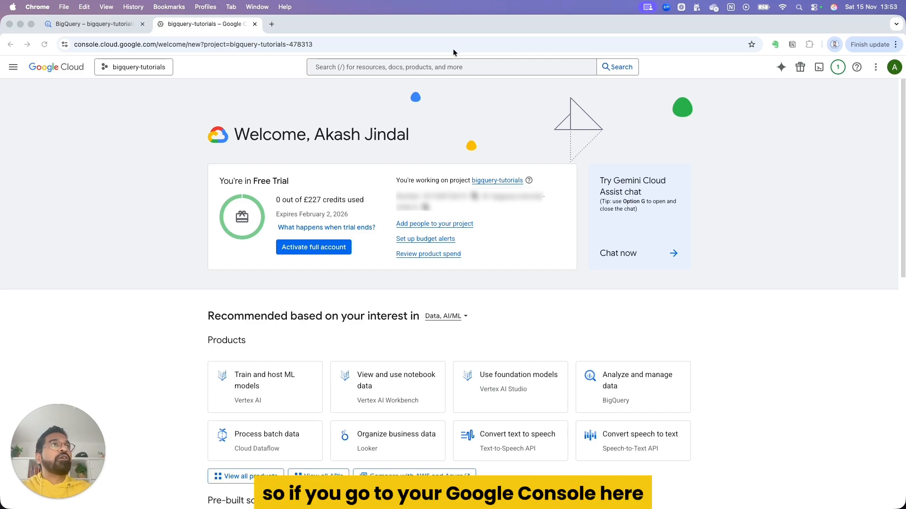
Step: Search the console for "Big Query", open BigQuery, and view the available projects without switching from bigquery-tutorials
click(380, 72)
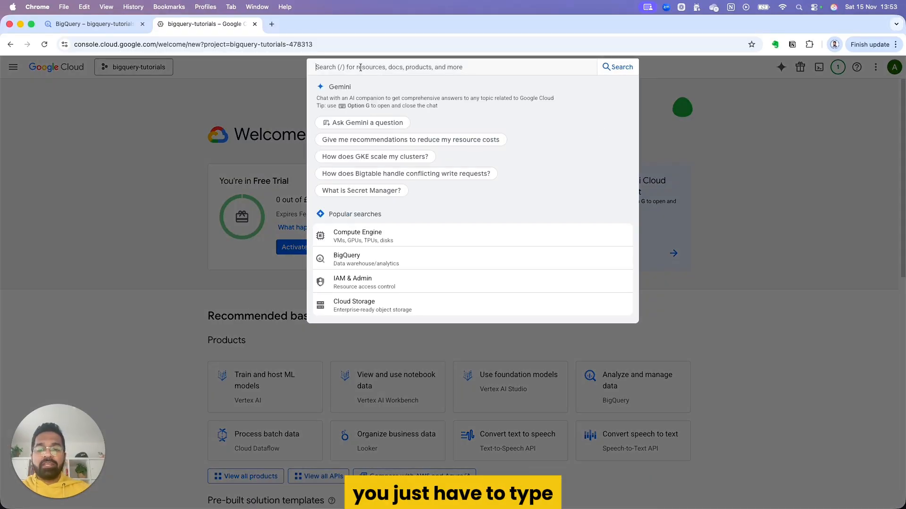
text(Big Query)
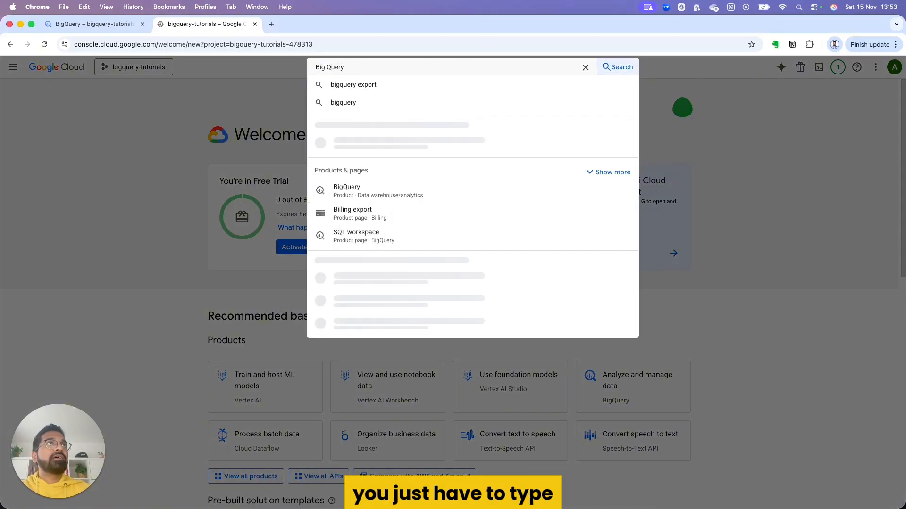
click(368, 142)
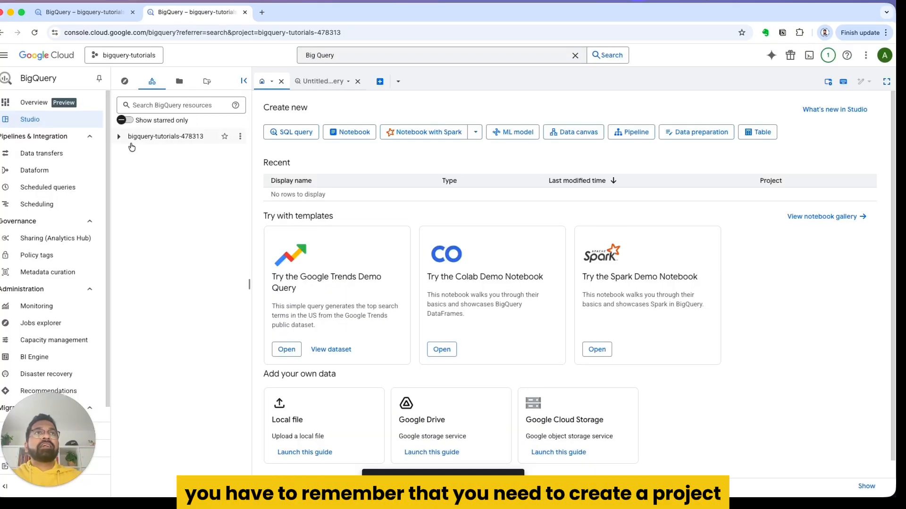
click(132, 56)
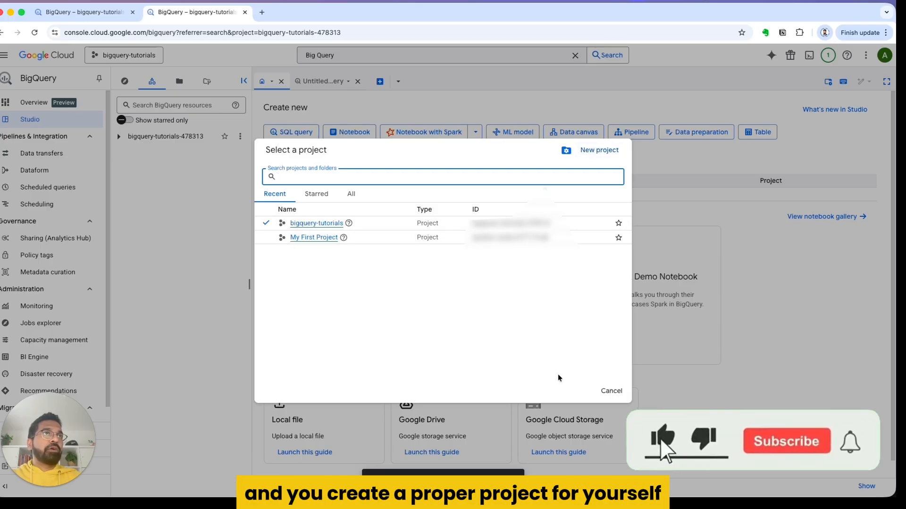
click(605, 396)
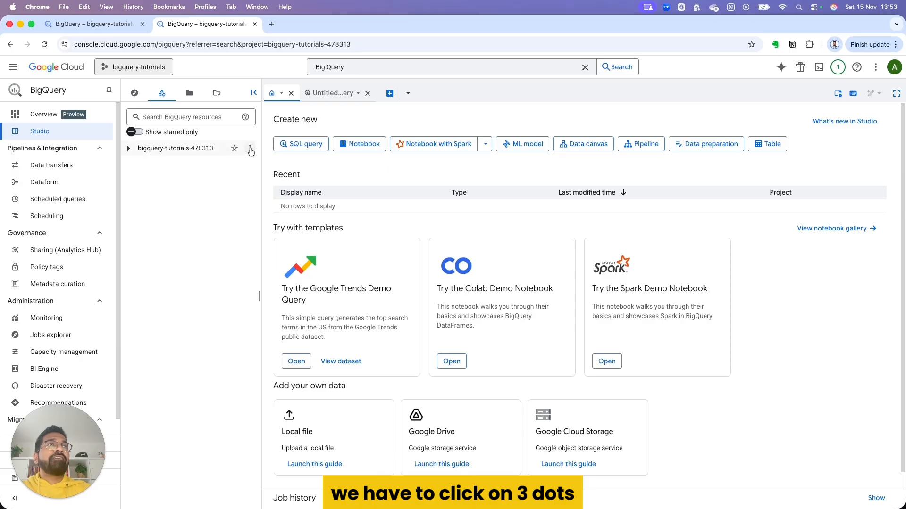
Step: Create a dataset with the ID analytics_demo in the bigquery-tutorials project, using the EU multi-region location
click(250, 149)
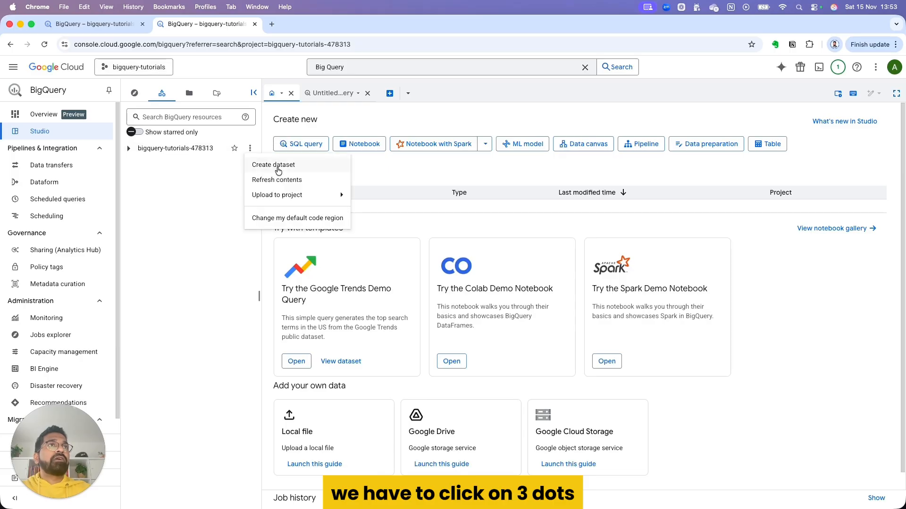
click(279, 171)
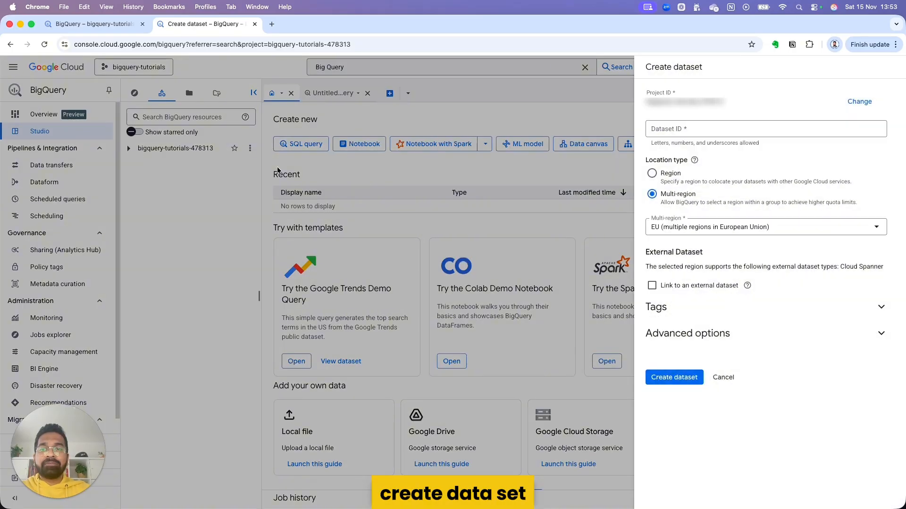
click(672, 130)
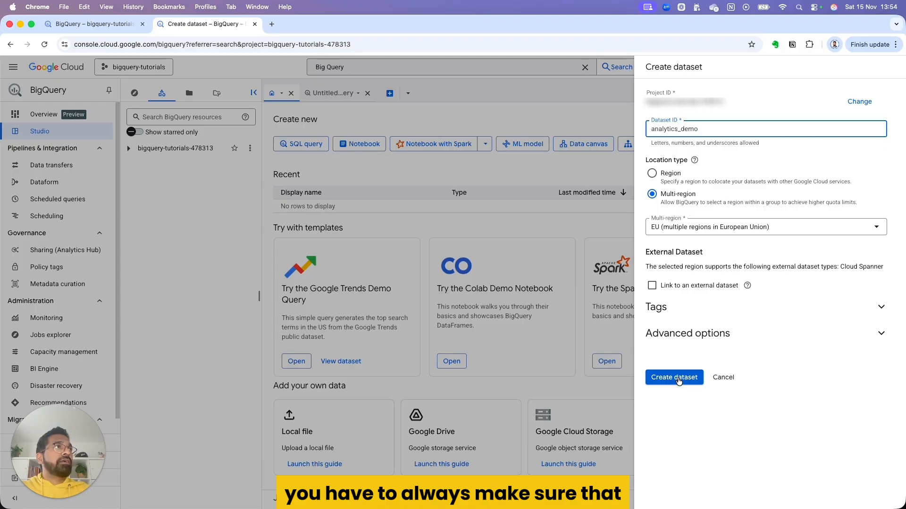
click(678, 380)
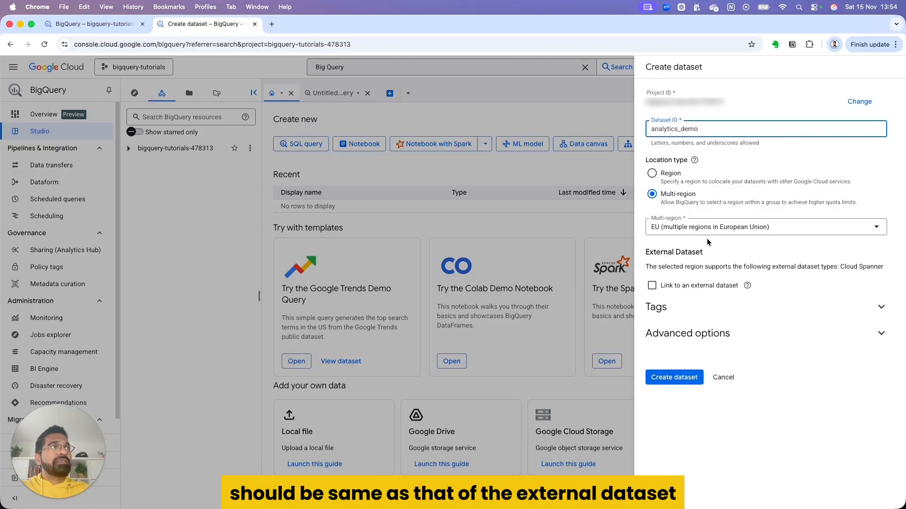
click(681, 381)
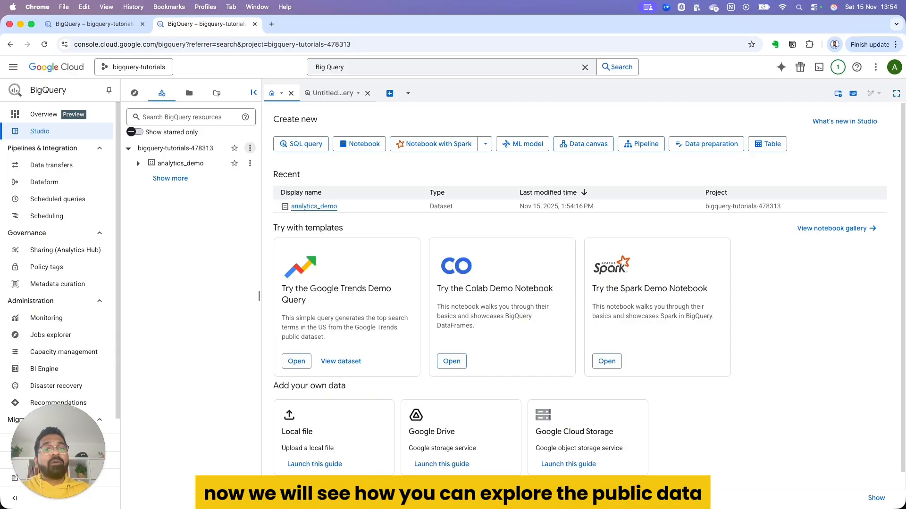
Step: Start adding data from the Explorer and open the public datasets marketplace
click(134, 93)
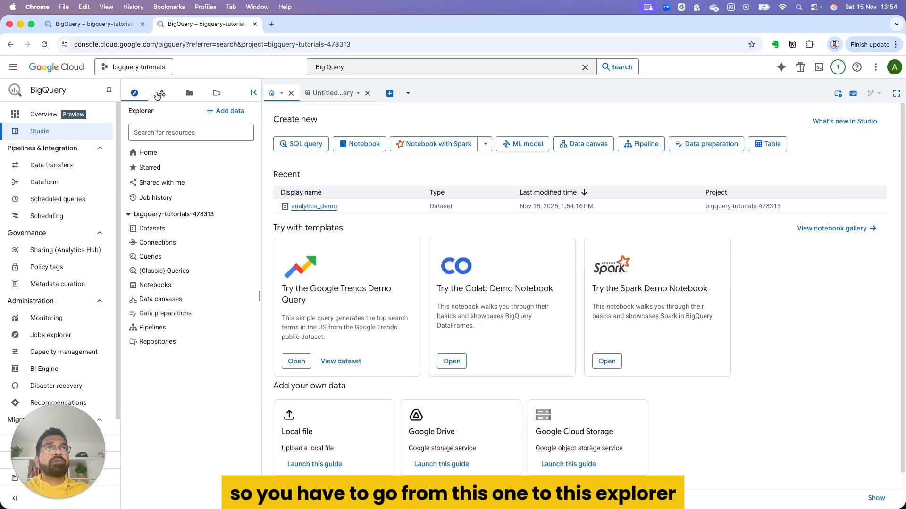
click(159, 93)
click(135, 93)
click(229, 111)
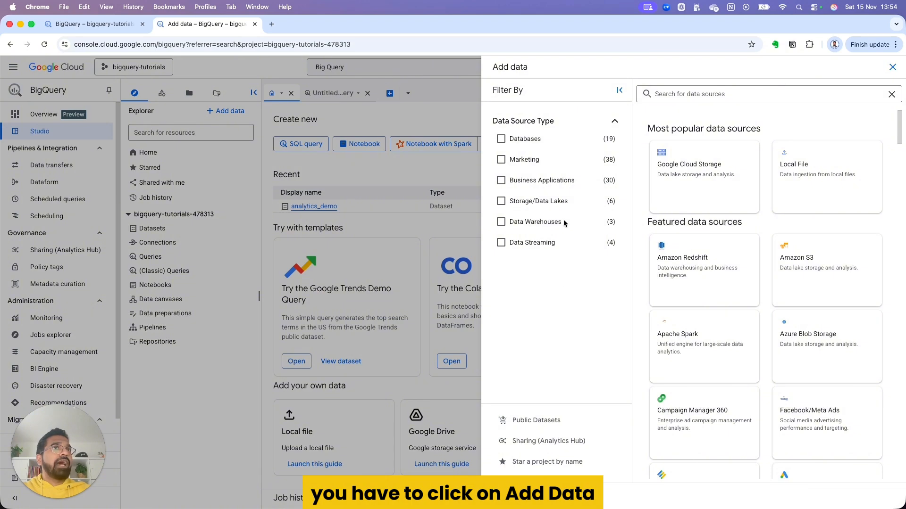
click(542, 421)
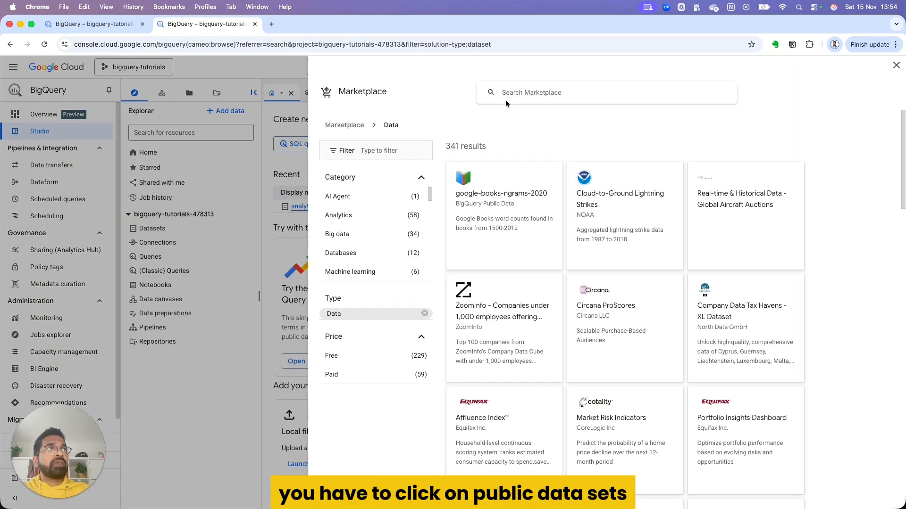
Step: Search the marketplace for "london bicycle hires" and open the London Bicycle Hires dataset in BigQuery
click(512, 101)
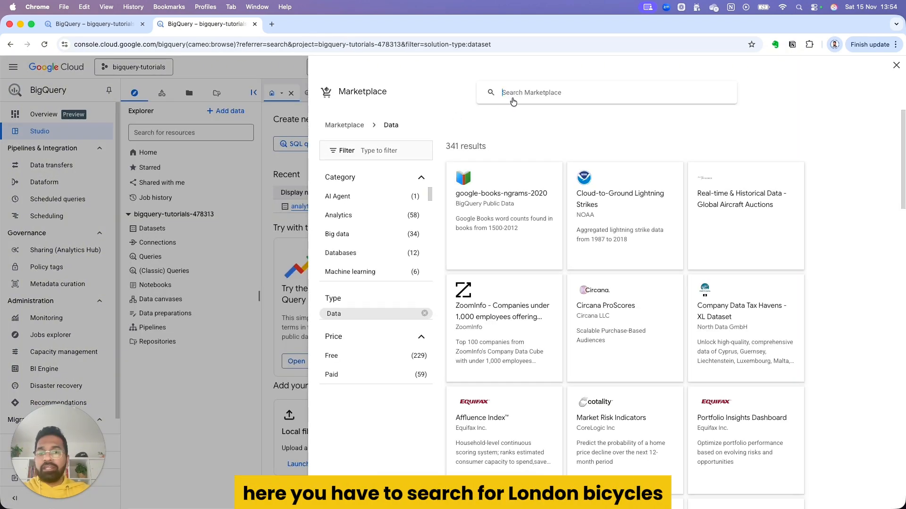
text(London )
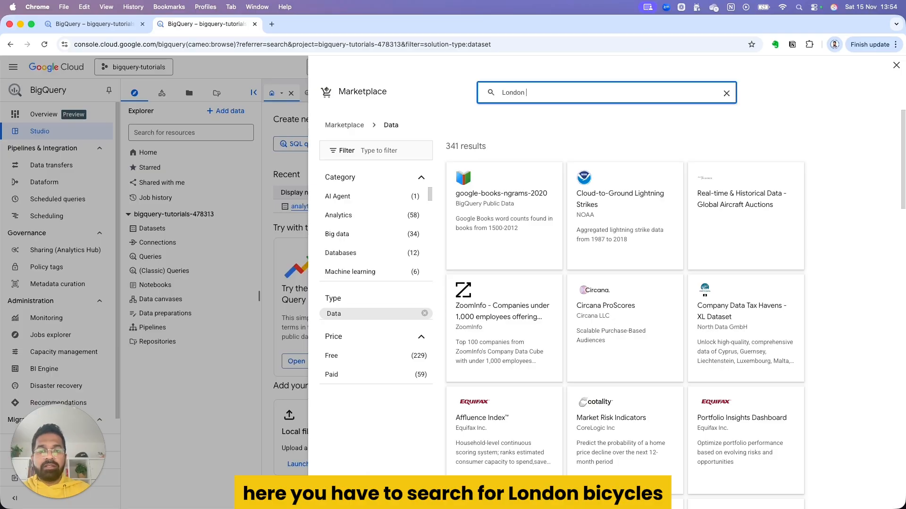
text(Bicycl)
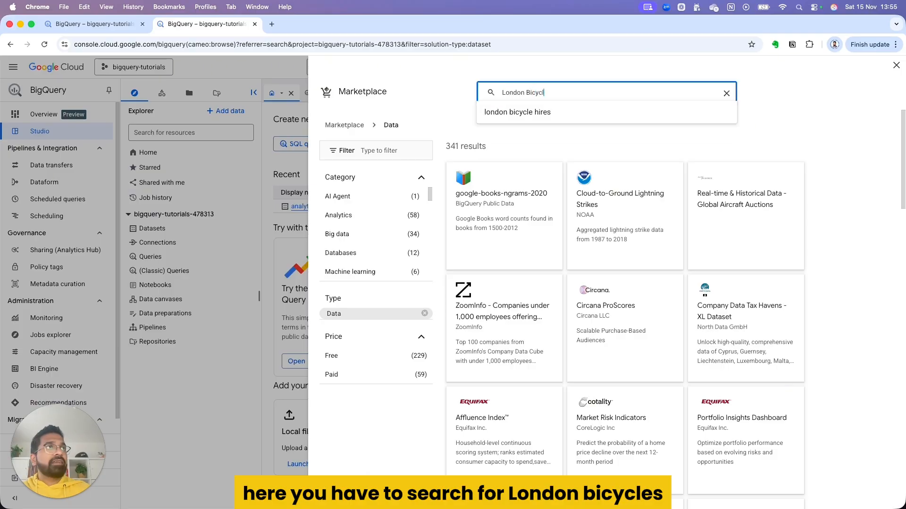
click(523, 112)
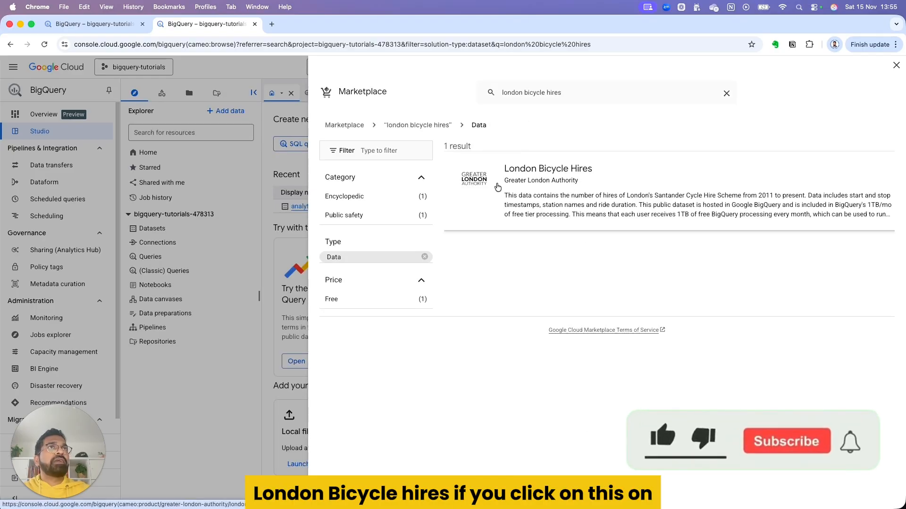
click(497, 187)
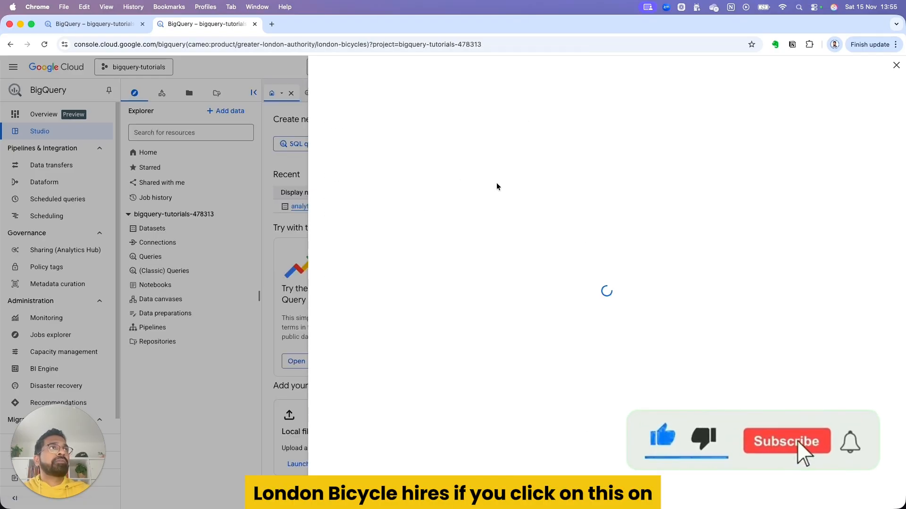
click(456, 185)
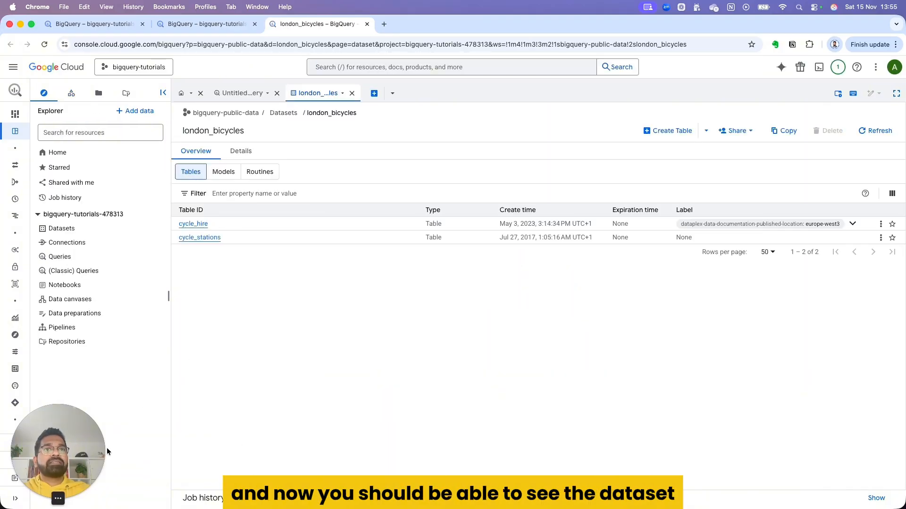
Step: Expand the BigQuery navigation, dismiss the recently viewed tip, and open the cycle_hire table's schema
click(17, 499)
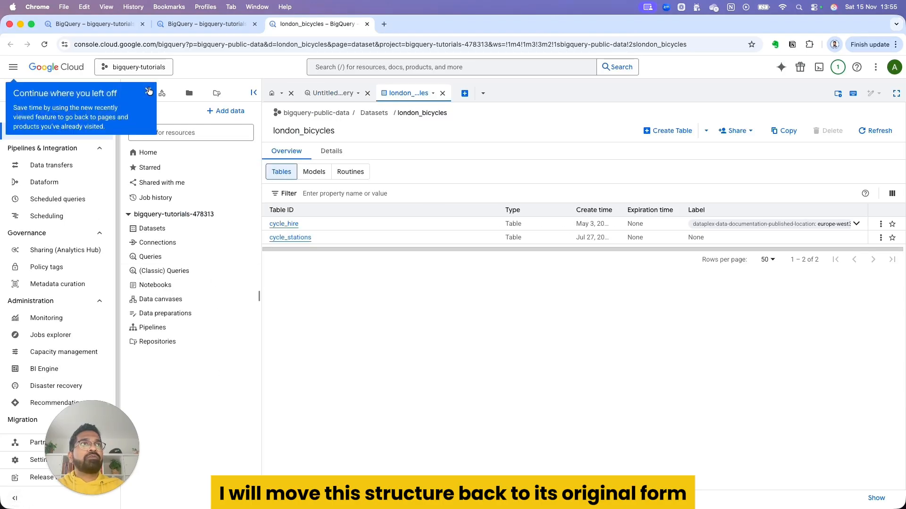
click(149, 91)
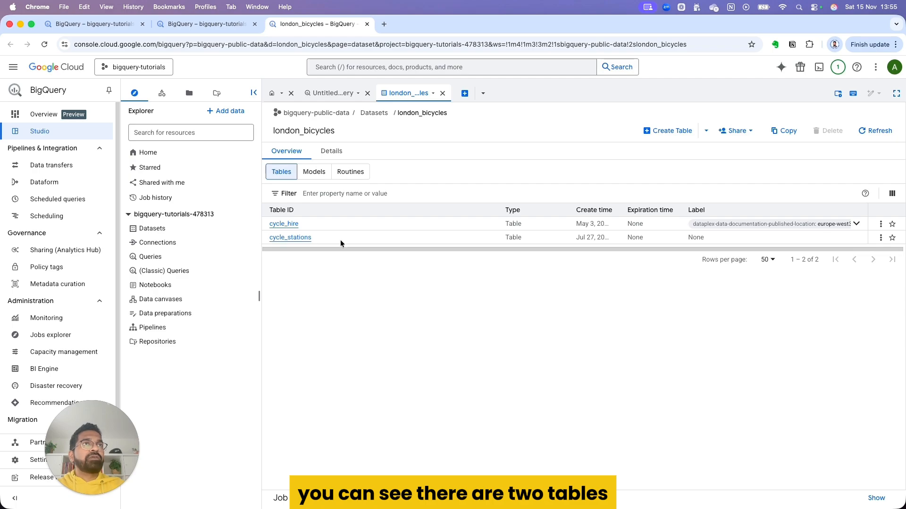
click(282, 225)
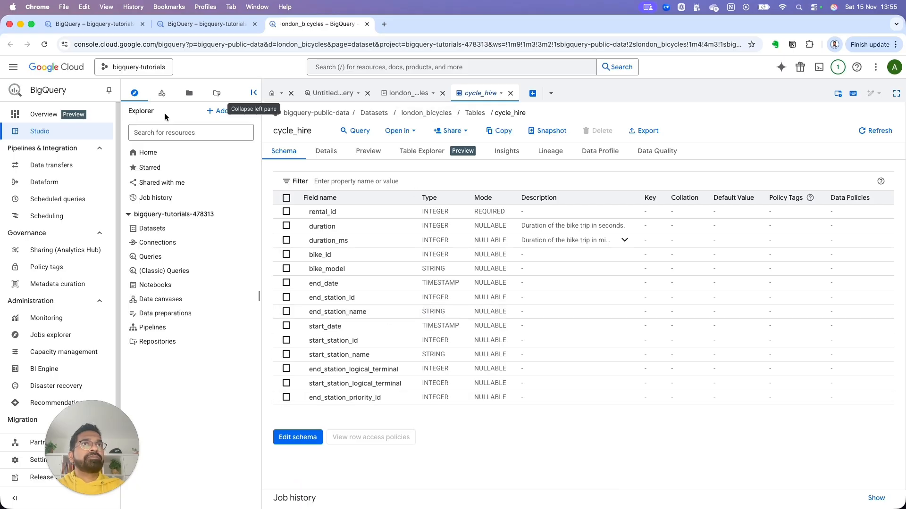
Step: In the resource tree, collapse bigquery-public-data and expand the bigquery-tutorials project and its analytics_demo dataset
click(161, 93)
scroll(171, 175, down, 10)
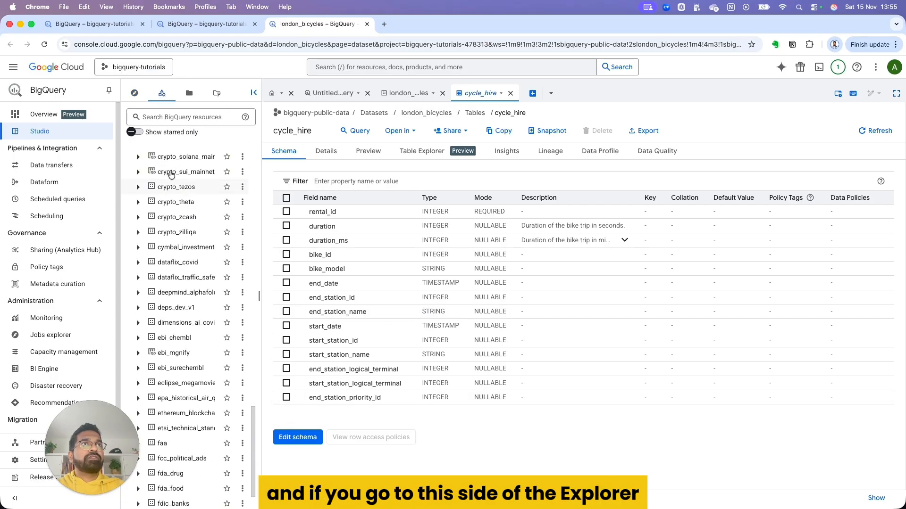
scroll(171, 175, up, 15)
click(128, 164)
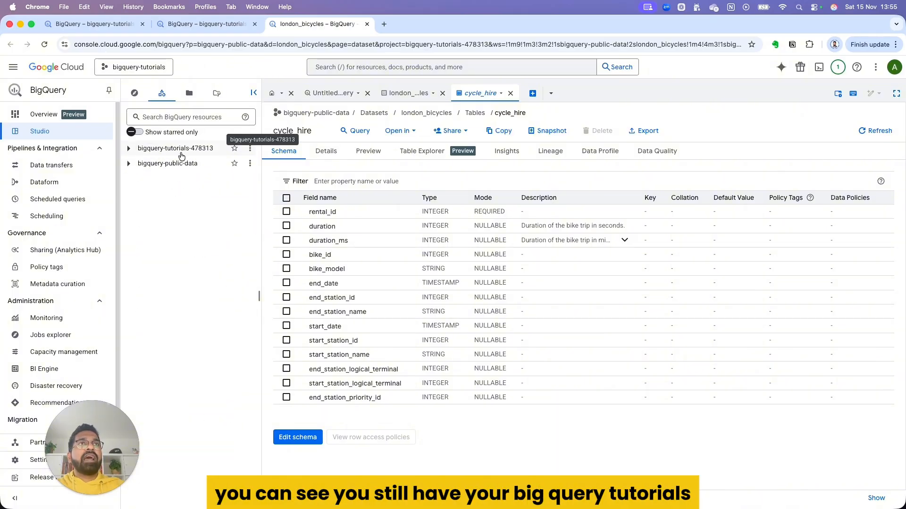
click(128, 148)
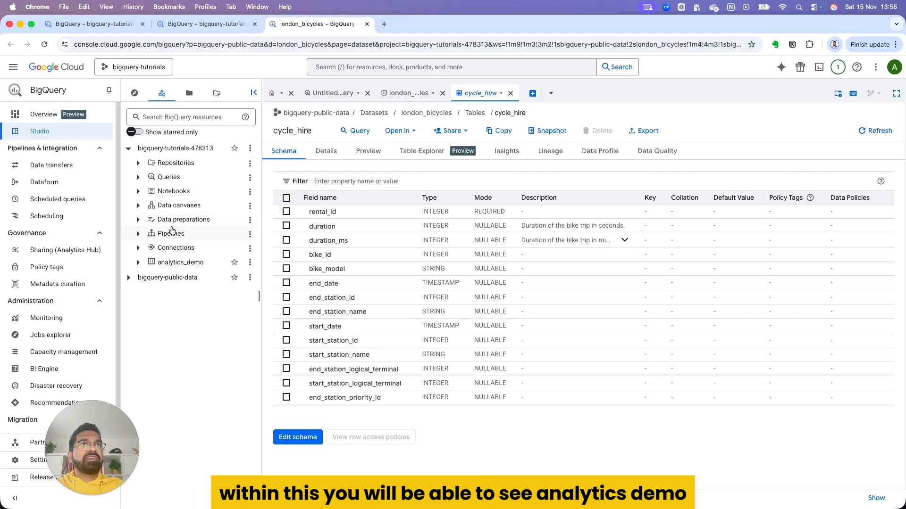
click(138, 262)
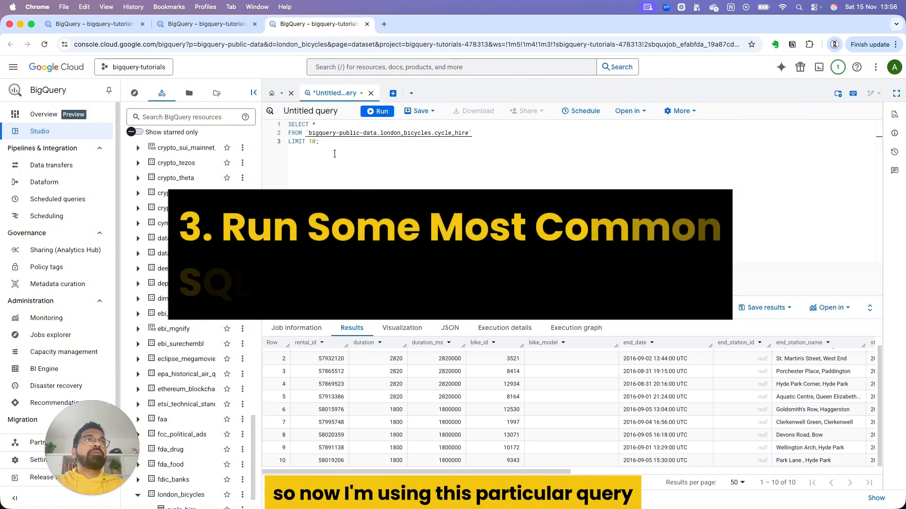
Step: Review the 10-row SELECT * query on cycle_hire and examine all columns of its results
key(ctrl+a)
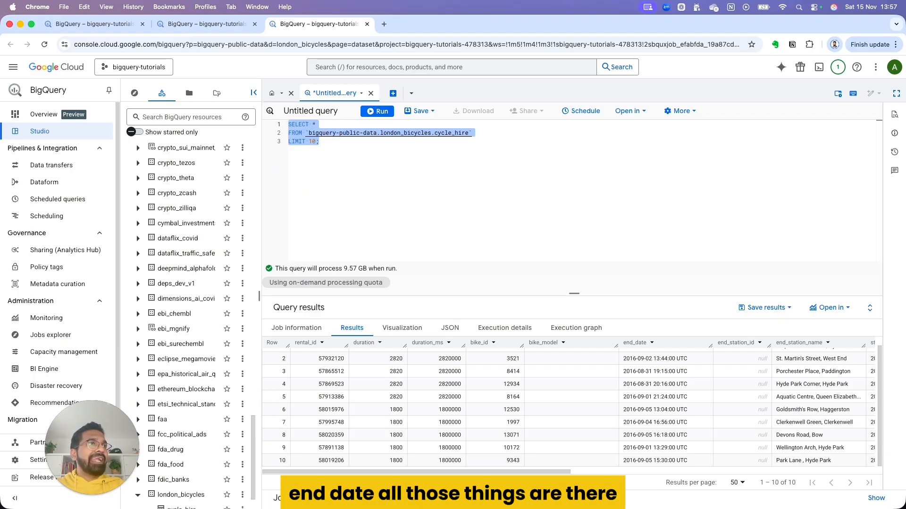
scroll(605, 419, right, 10)
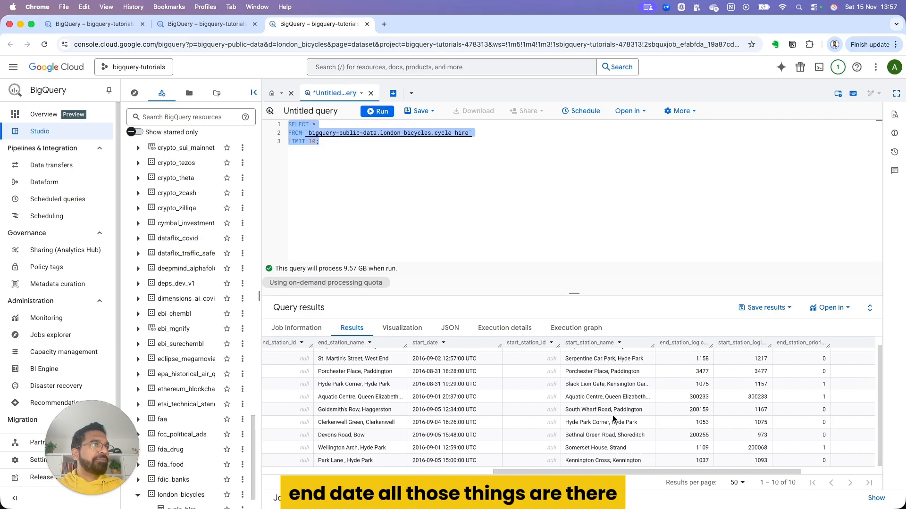
scroll(612, 415, left, 10)
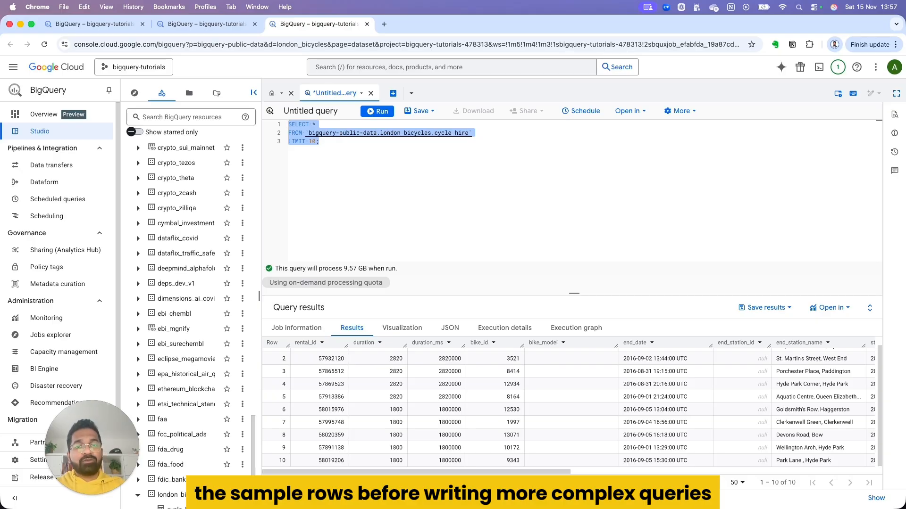
Step: Replace the query with one selecting bike_id, start_station_name, end_station_name and duration from bigquery-public-data.london_bicycles.cycle_hire with LIMIT 10, and run it
click(347, 168)
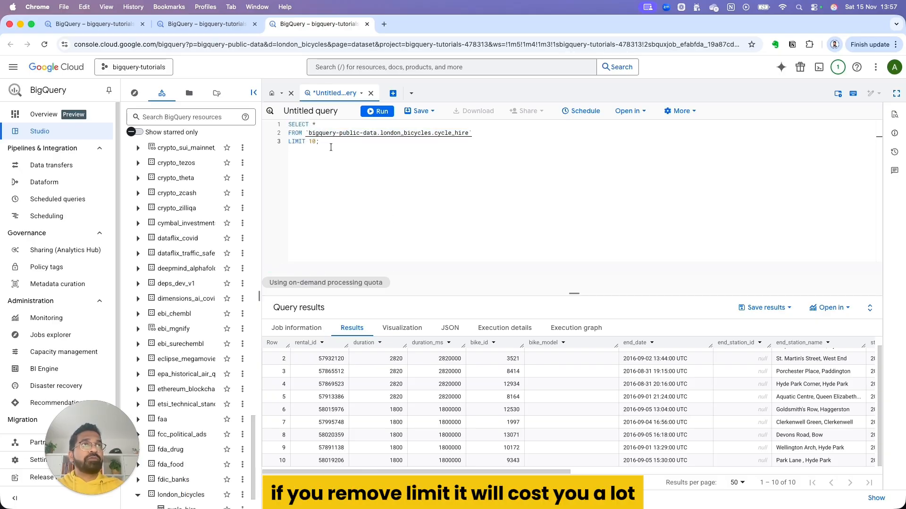
click(342, 178)
key(Return)
key(Return)
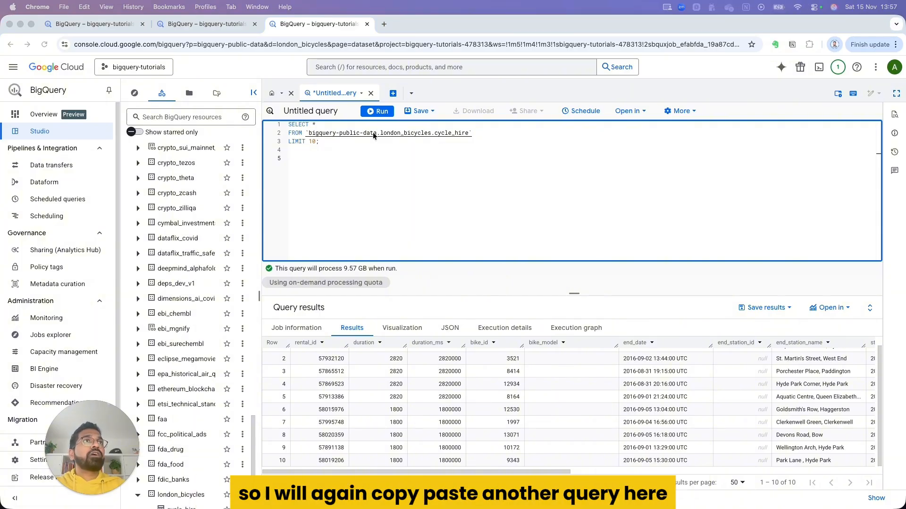
click(318, 155)
key(super+a)
text(SELECT   bike_id,   start_station_name,   end_station_name,   duration FROM `bigquery-public-data.london_bicycles.cycle_hire` LIMIT 10;)
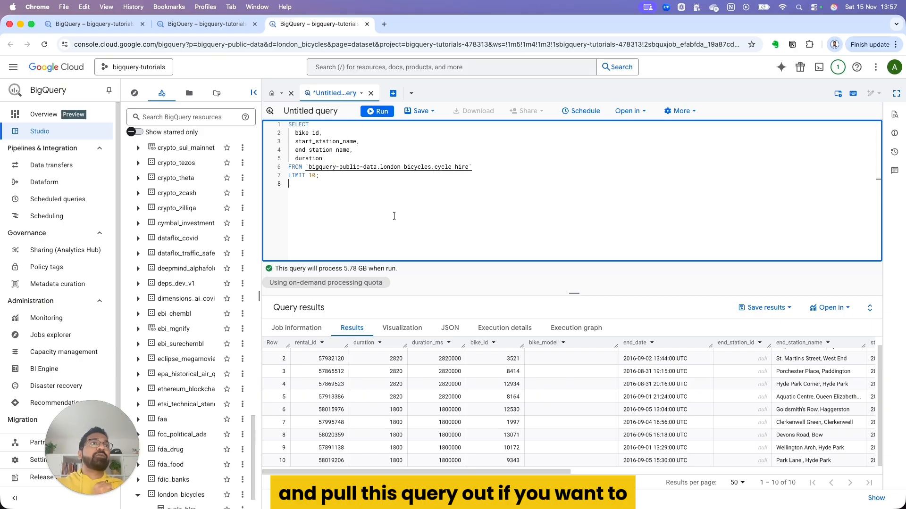
click(379, 115)
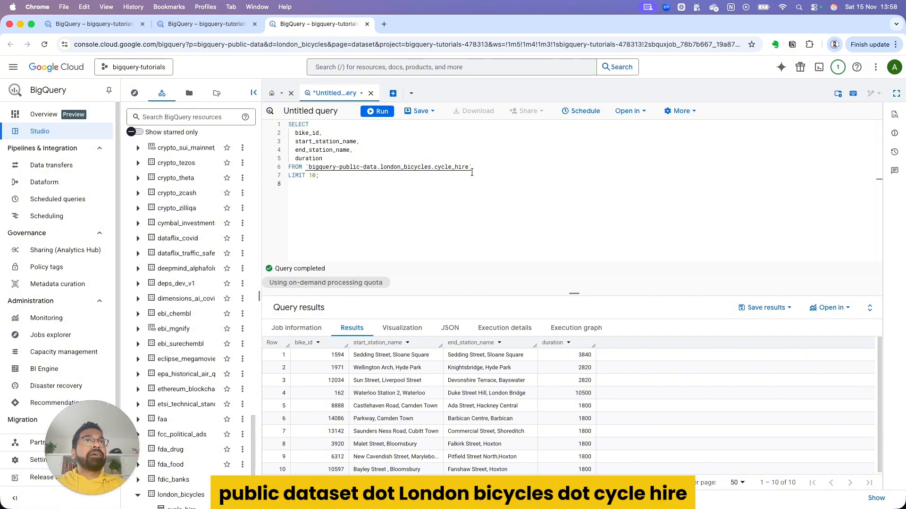
Step: Collapse the bigquery-tutorials and bigquery-public-data projects in the resource tree, and look through the 10 query result rows
scroll(191, 180, up, 10)
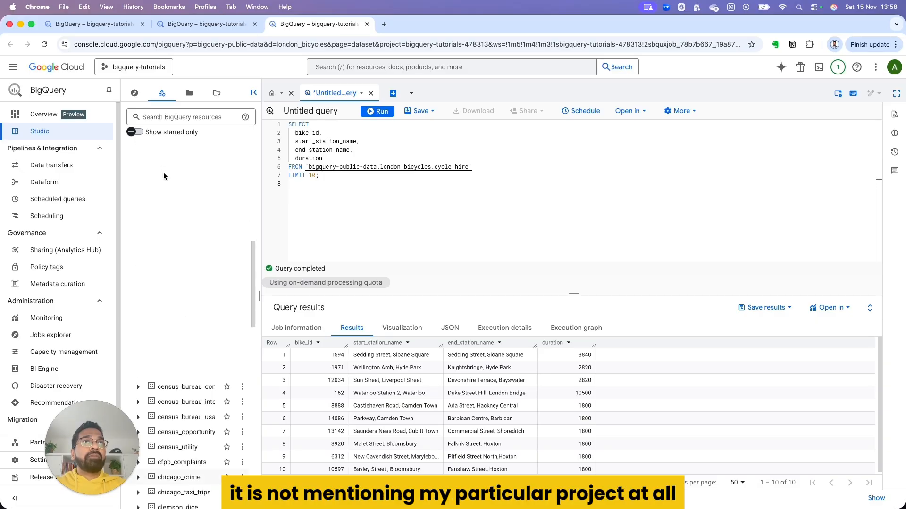
scroll(163, 176, up, 5)
click(129, 148)
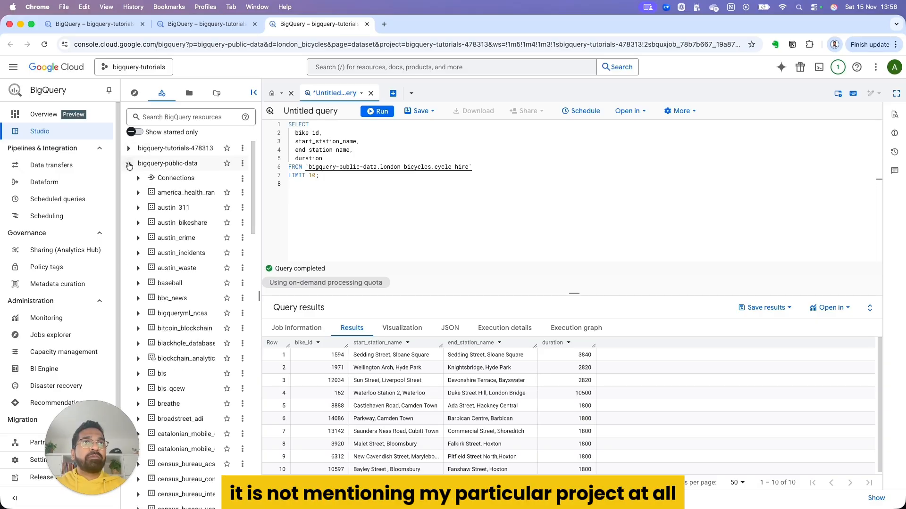
click(128, 163)
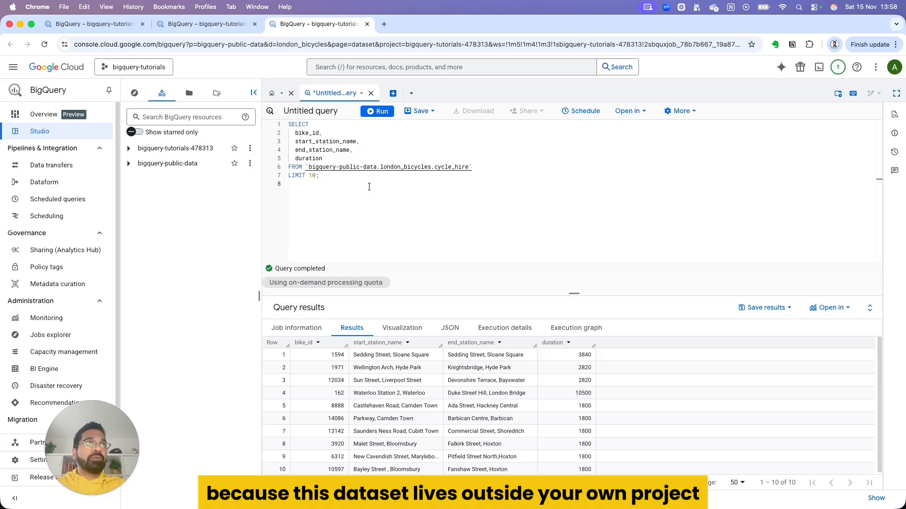
scroll(355, 418, down, 1)
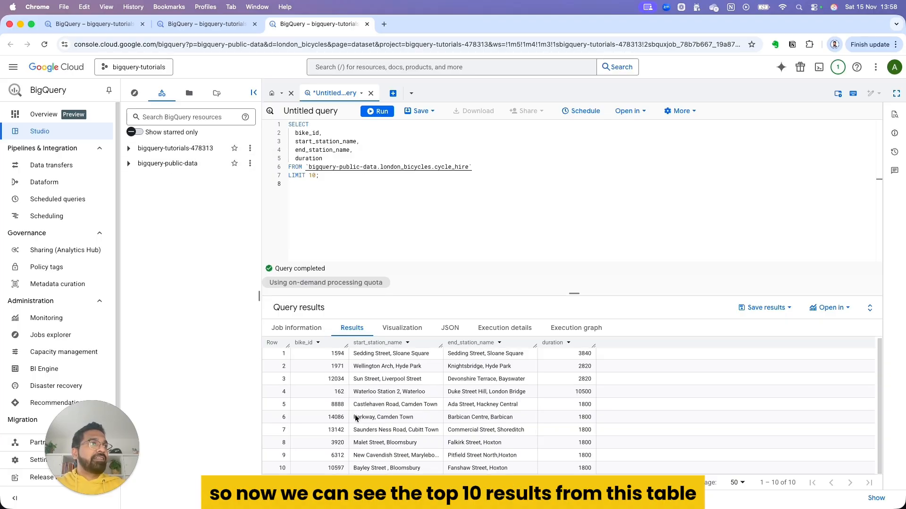
scroll(355, 418, up, 1)
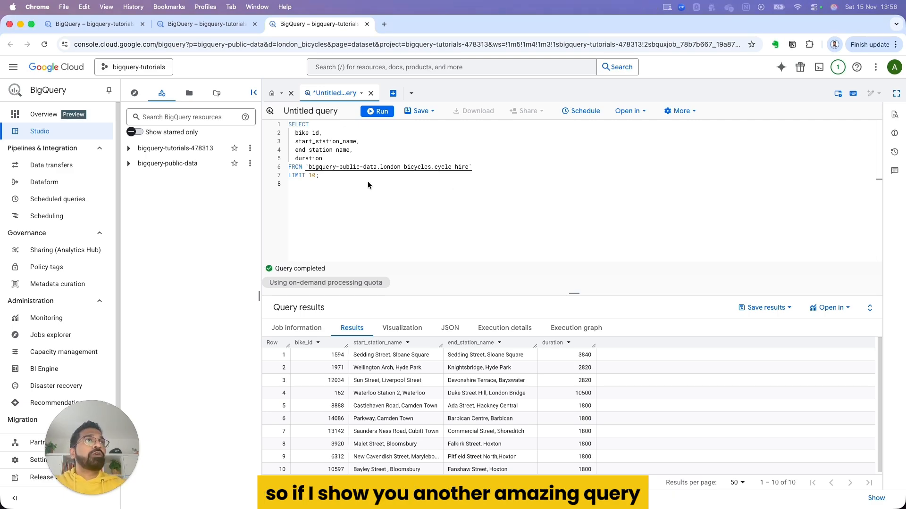
Step: Replace the query with one selecting bike_id, duration, start_station_name and end_station_name from cycle_hire WHERE duration >= 1200 with LIMIT 10, and run it
drag(367, 180, 284, 119)
text(SELECT   bike_id,   duration,   start_station_name,   end_station_name FROM `bigquery-public-data.london_bicycles.cycle_hire` WHERE duration >= 1200   -- 1200 seconds = 20 minutes LIMIT 10;)
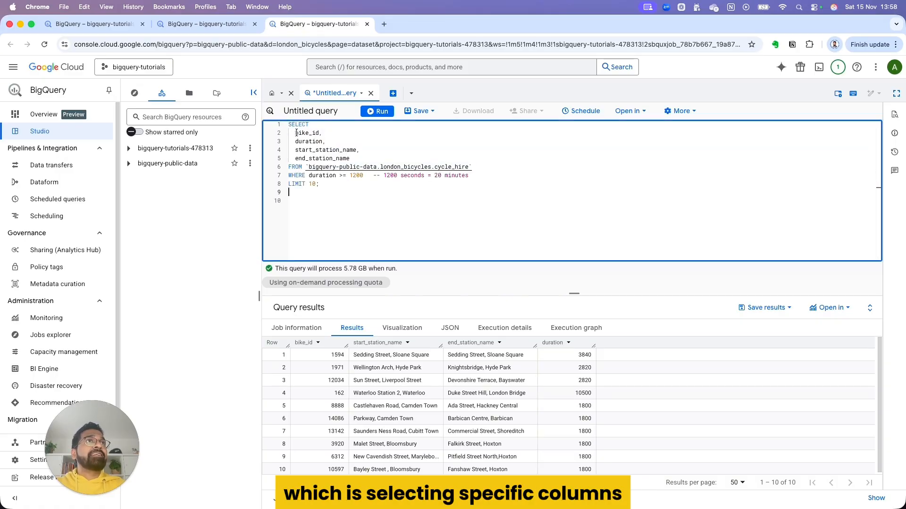
drag(298, 133, 352, 158)
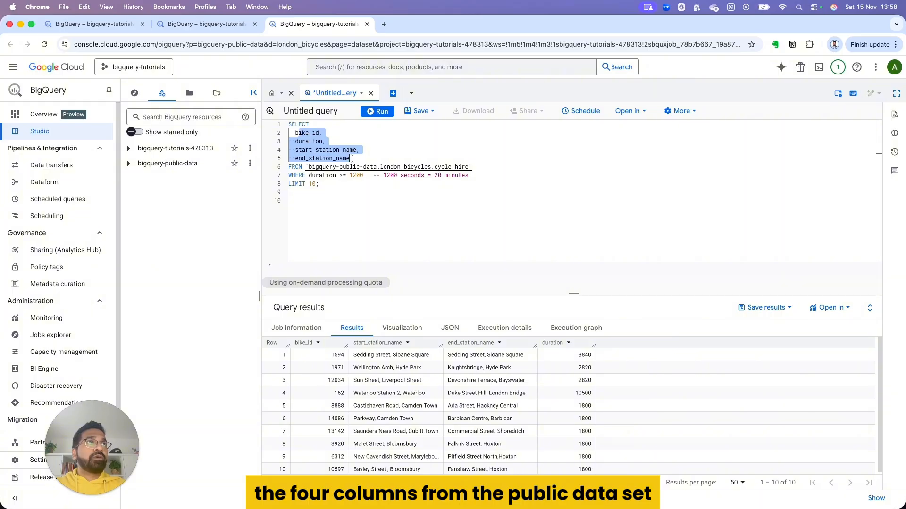
click(397, 200)
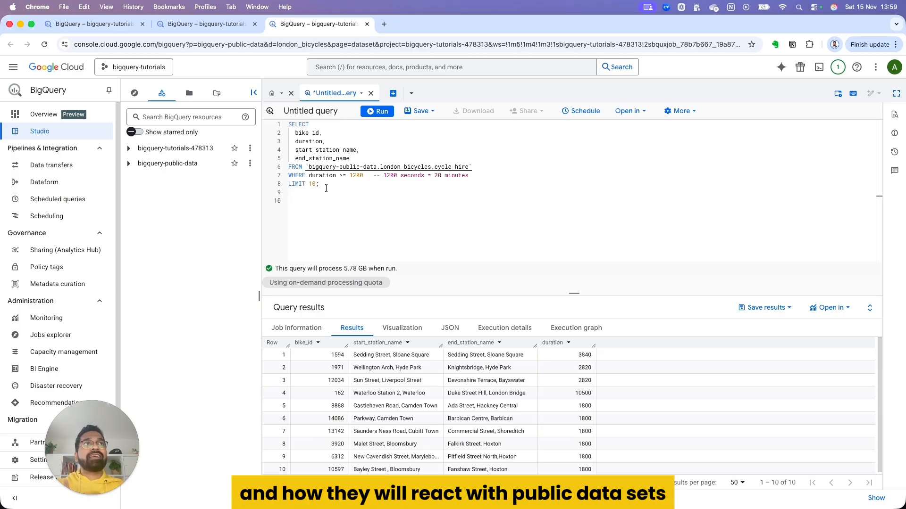
drag(326, 188, 289, 124)
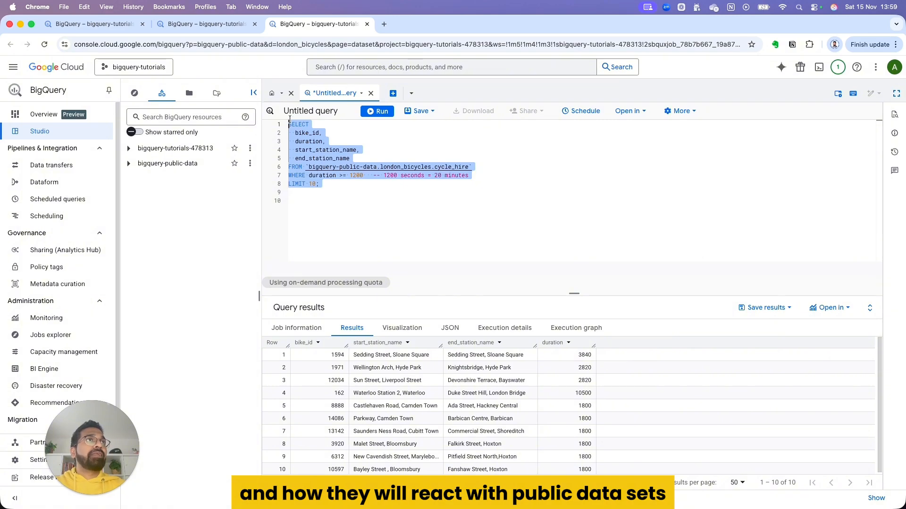
click(368, 114)
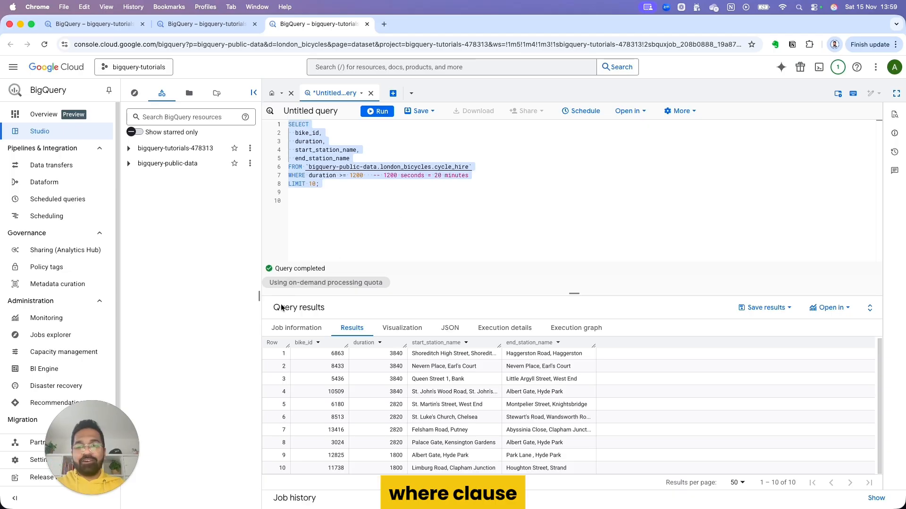
Step: Replace the query with SELECT COUNT(*) AS total_rides from bigquery-public-data.london_bicycles.cycle_hire, run it, and inspect the returned count
click(338, 189)
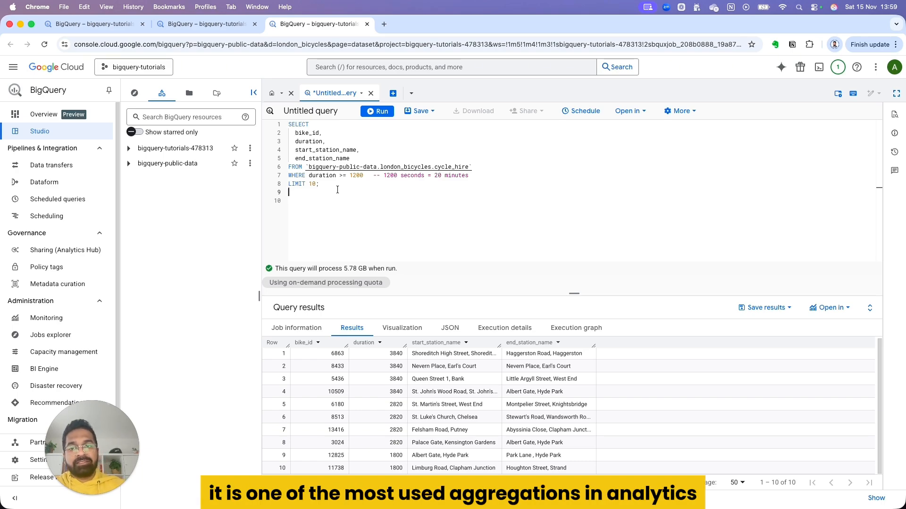
key(ctrl+a)
text(SELECT   COUNT(*) AS total_rides FROM `bigquery-public-data.london_bicycles.cycle_hire`;)
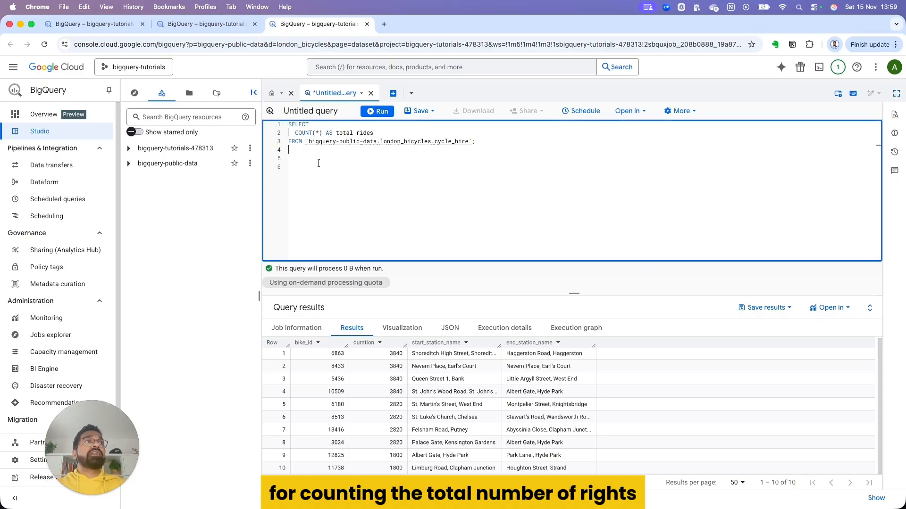
key(ctrl+a)
click(383, 115)
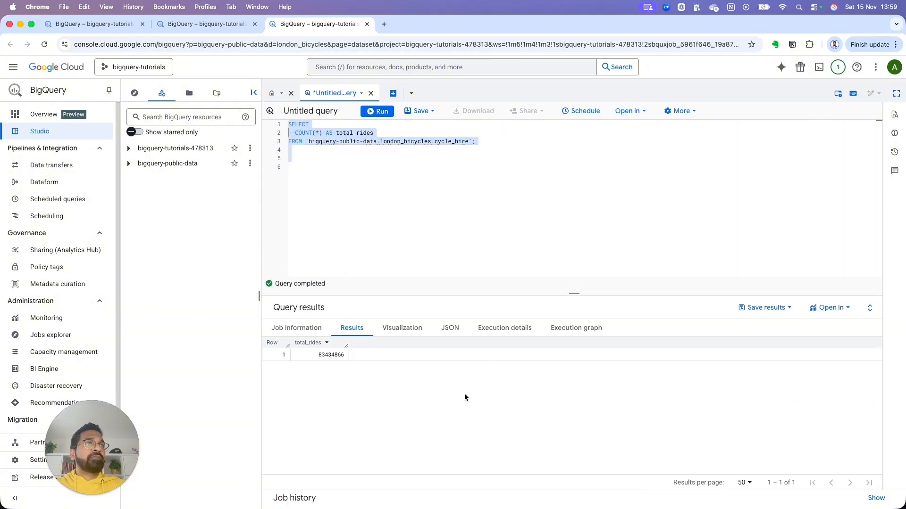
click(335, 355)
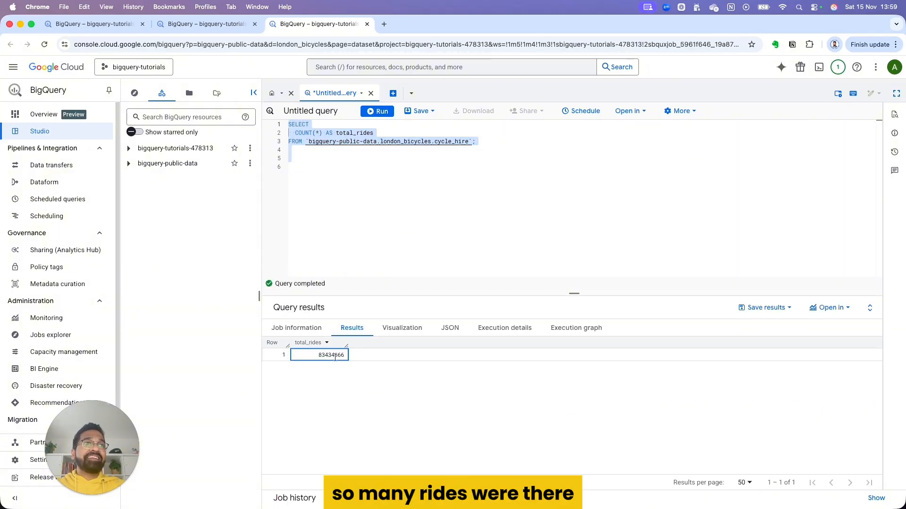
double_click(335, 356)
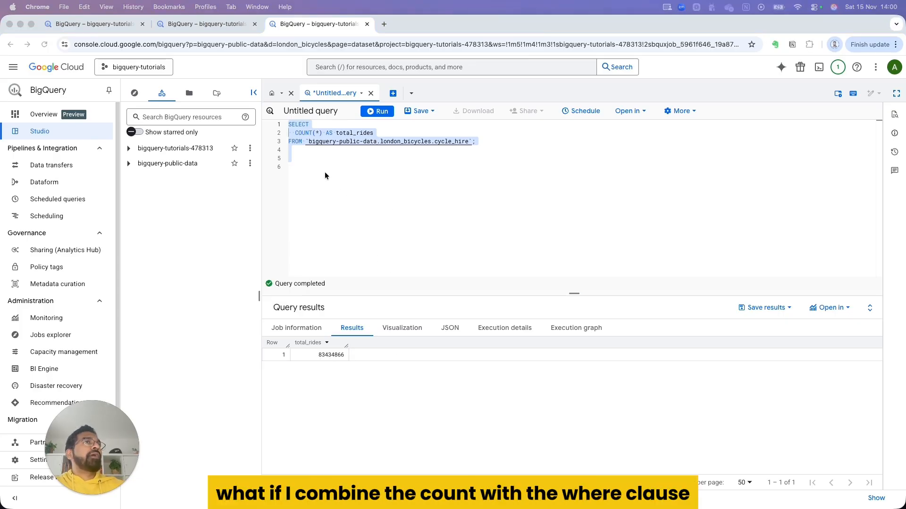
Step: Replace the query with one returning COUNT(*) AS long_rides from cycle_hire WHERE duration >= 1200, run it, and inspect the count
click(311, 159)
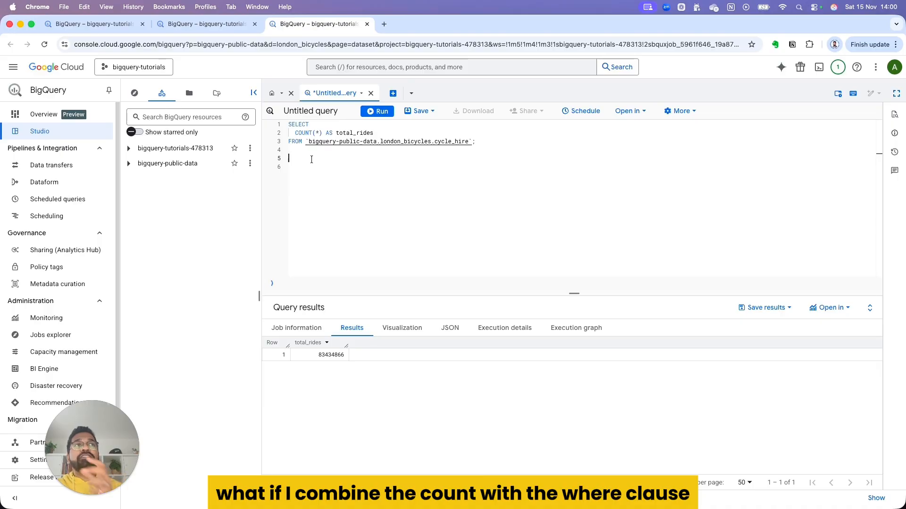
drag(311, 159, 287, 123)
text(SELECT   COUNT(*) AS long_rides FROM `bigquery-public-data.london_bicycles.cycle_hire` WHERE duration >= 1200;)
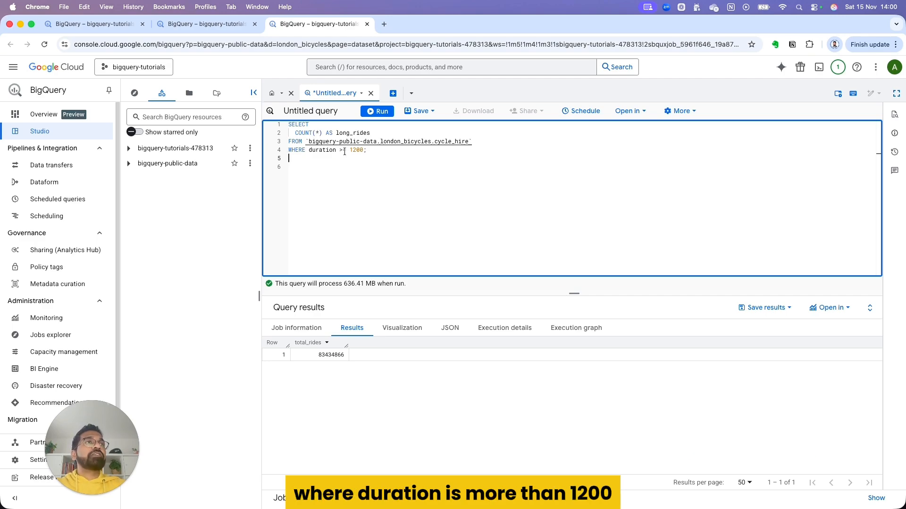
drag(304, 167, 289, 124)
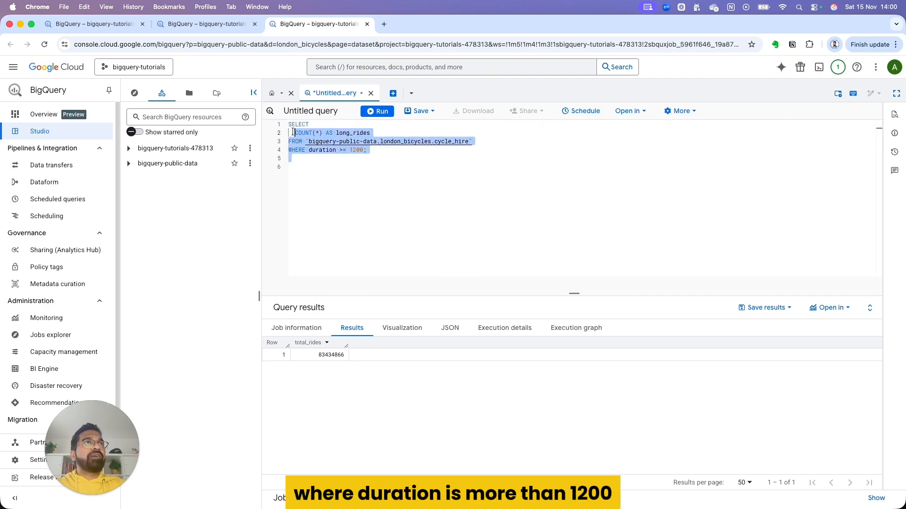
click(372, 114)
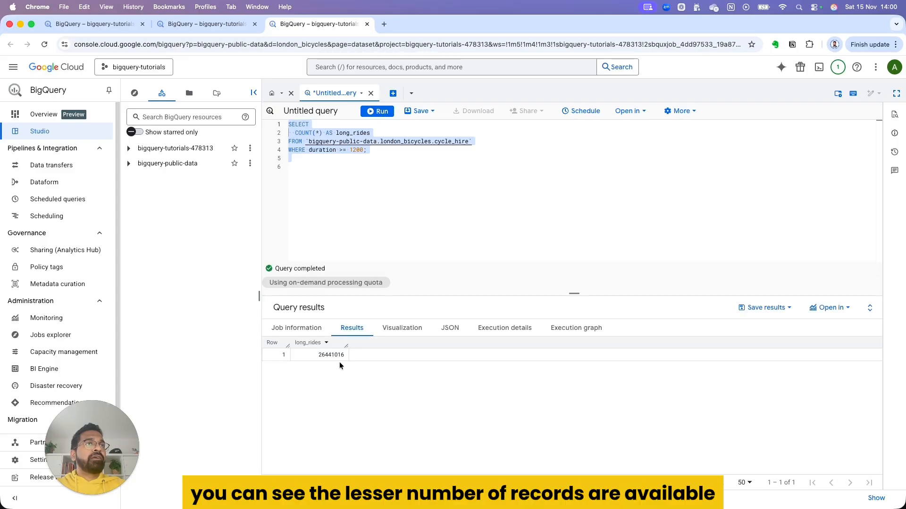
click(336, 354)
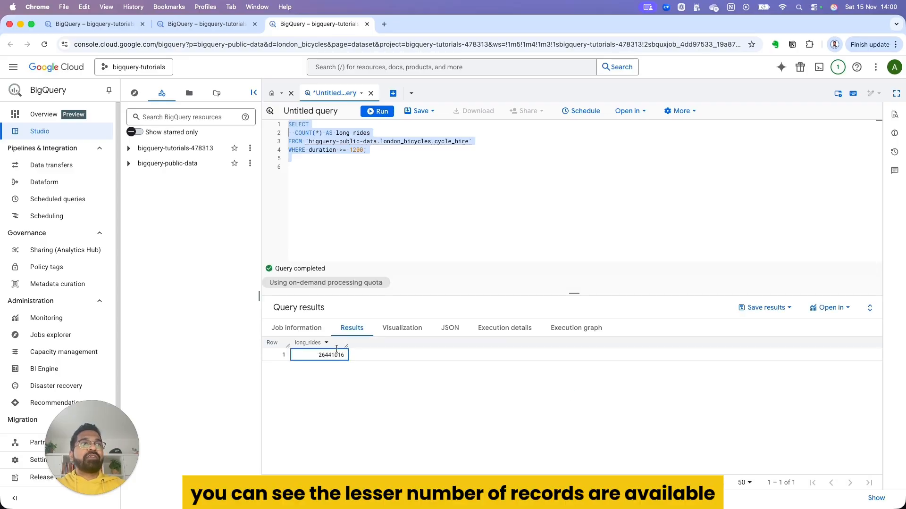
Step: Replace the query with one counting num_rides grouped by start_station_name, ordered by num_rides DESC with LIMIT 10, and run it
click(352, 199)
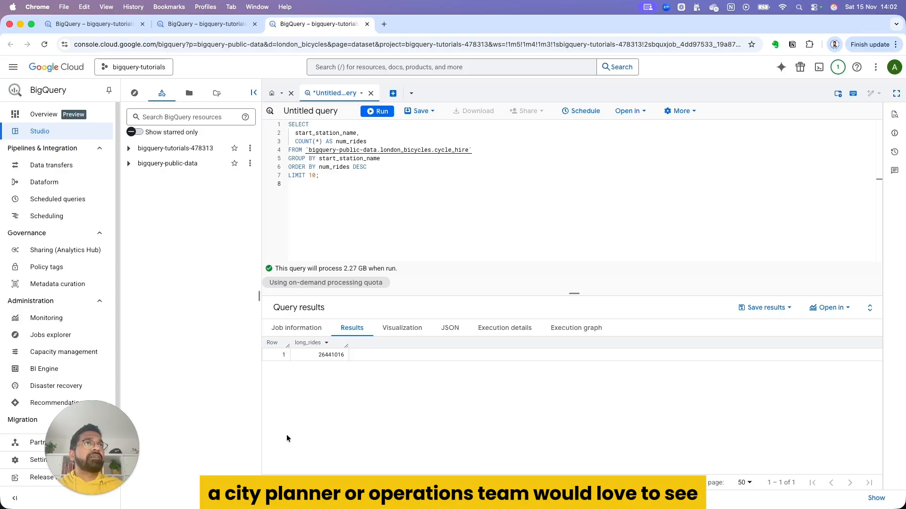
drag(302, 191, 285, 124)
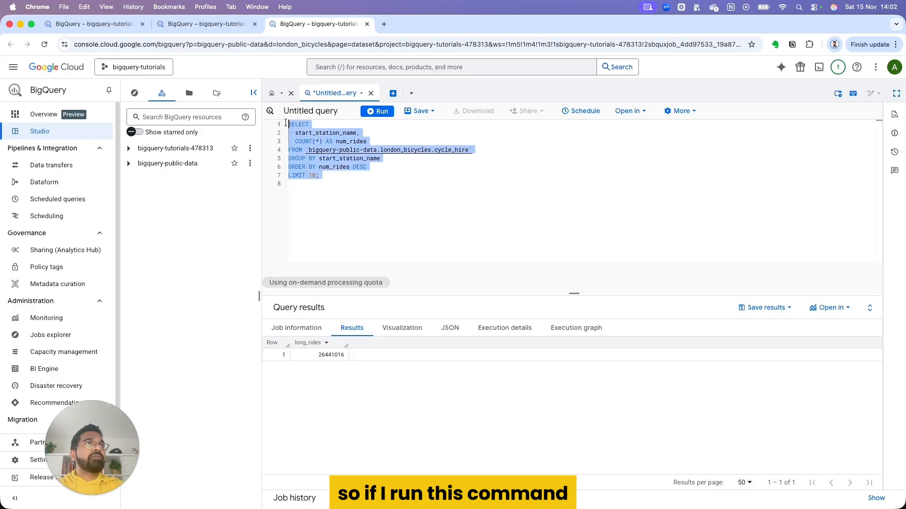
click(374, 112)
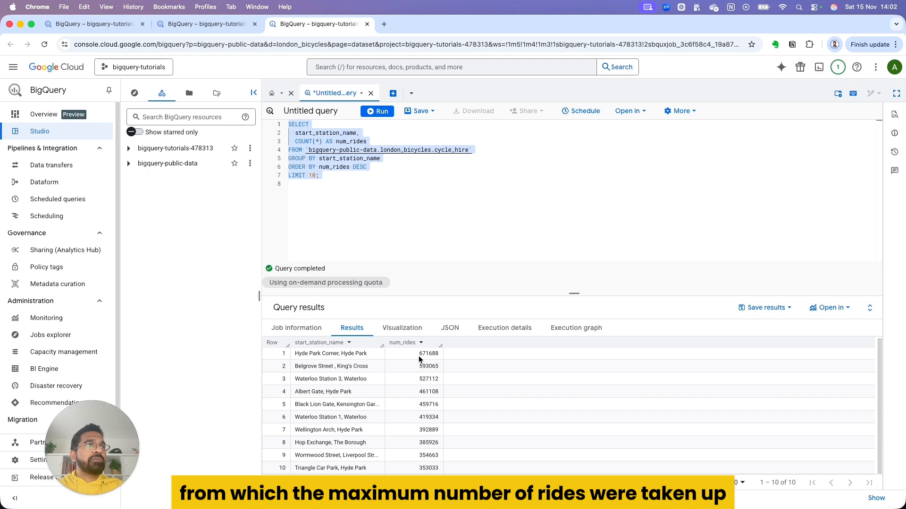
click(417, 353)
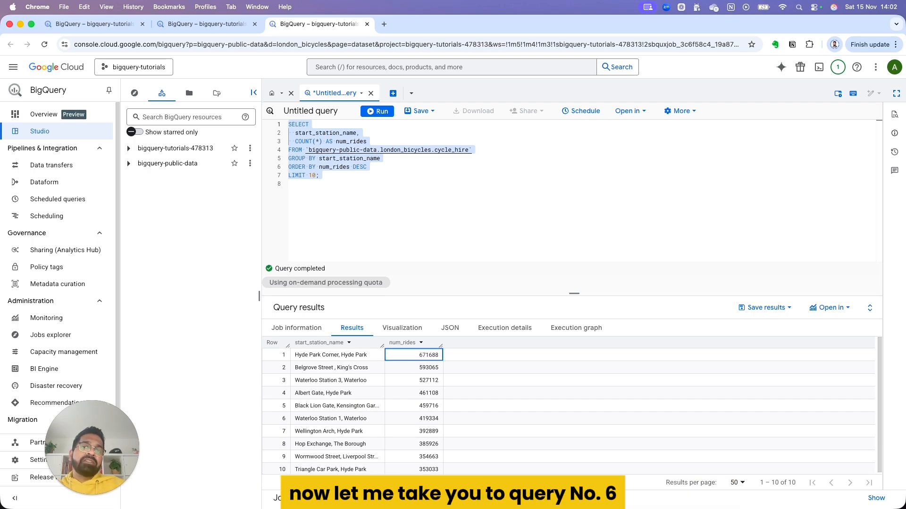
Step: Replace the query with one counting num_rides grouped and ordered by start_station_name with LIMIT 10, run the entire query, and review the rows
click(408, 197)
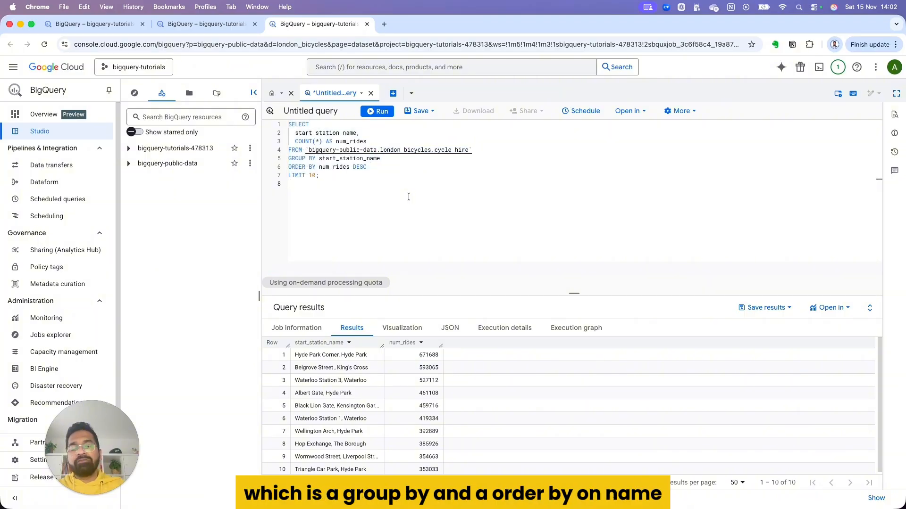
key(super+Return)
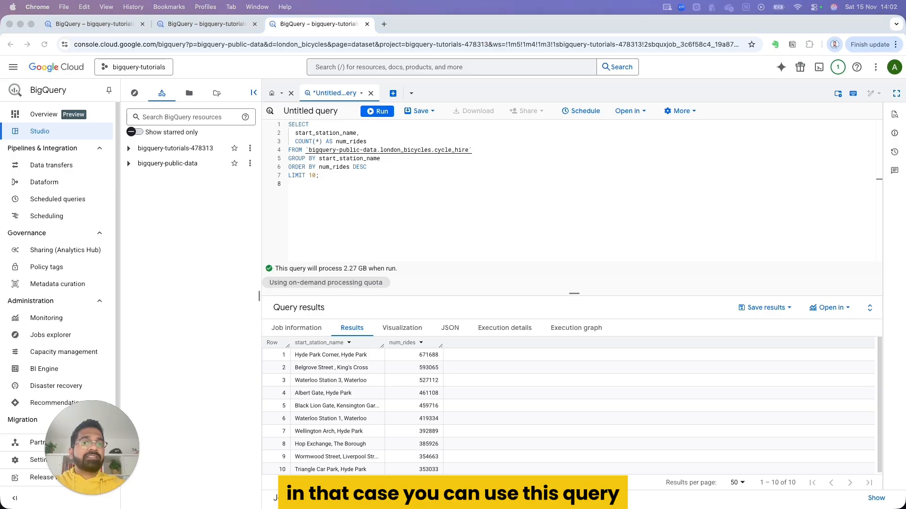
click(296, 127)
drag(306, 199, 289, 108)
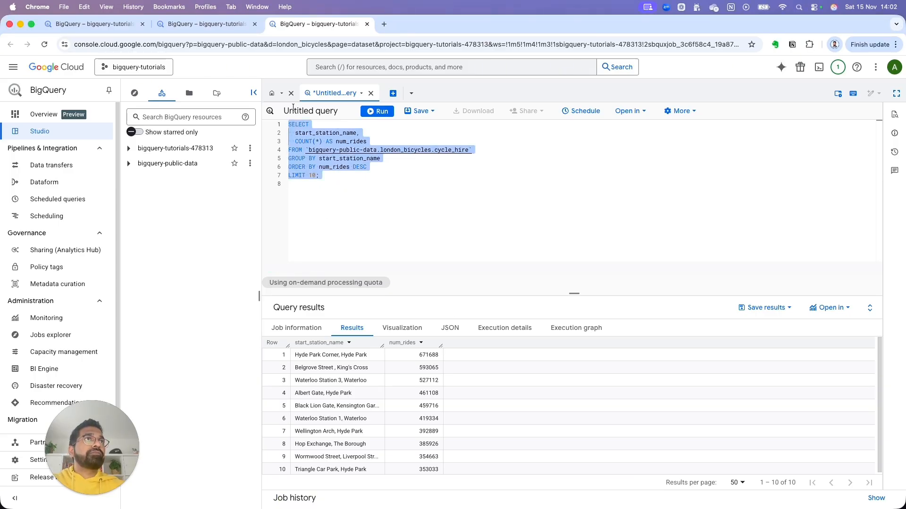
text(SELECT   start_station_name,   COUNT(*) AS num_rides FROM `bigquery-public-data.london_bicycles.cycle_hire` GROUP BY start_station_name ORDER BY start_station_name LIMIT 10;)
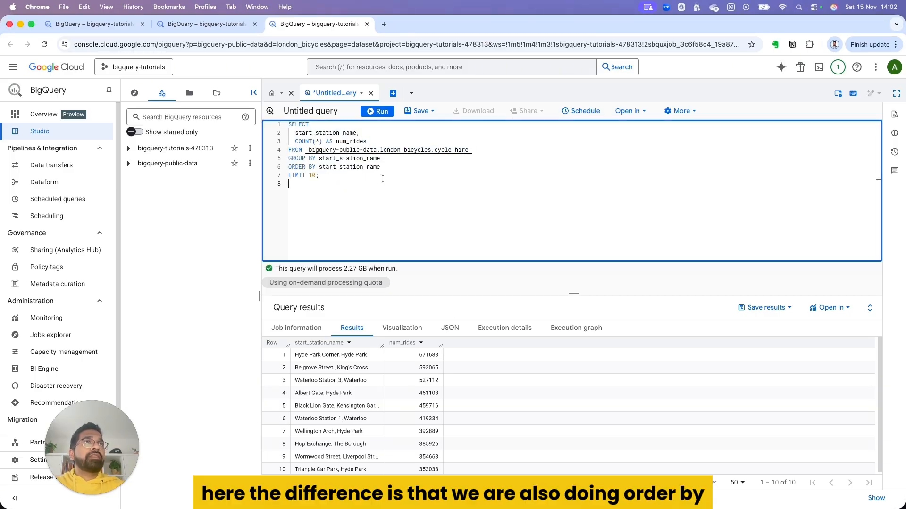
double_click(347, 168)
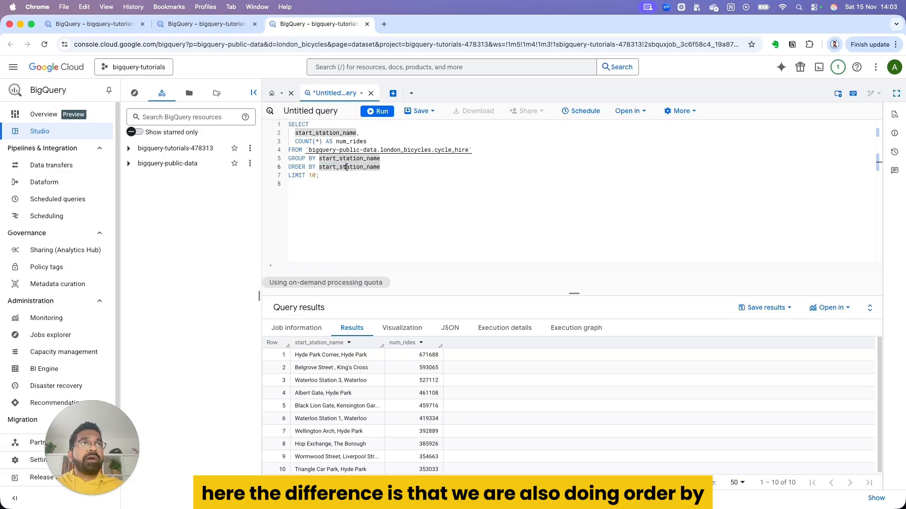
click(377, 111)
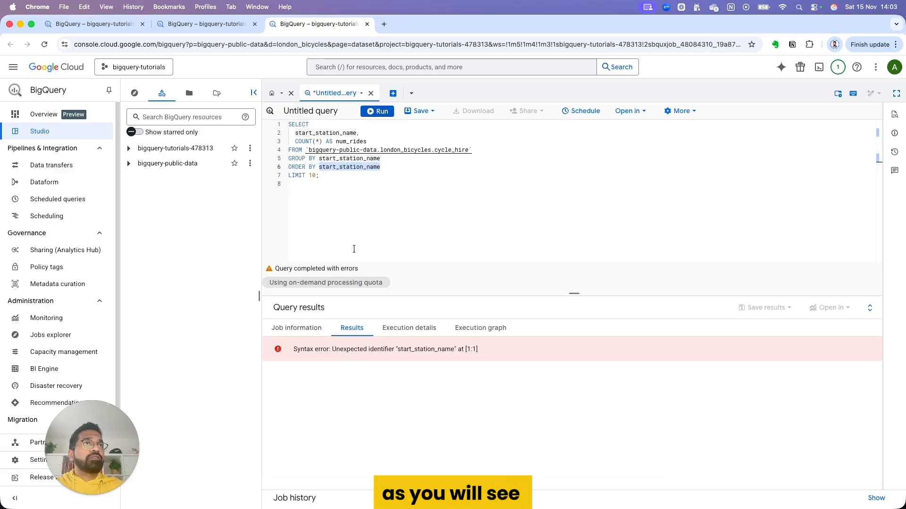
drag(312, 195, 287, 124)
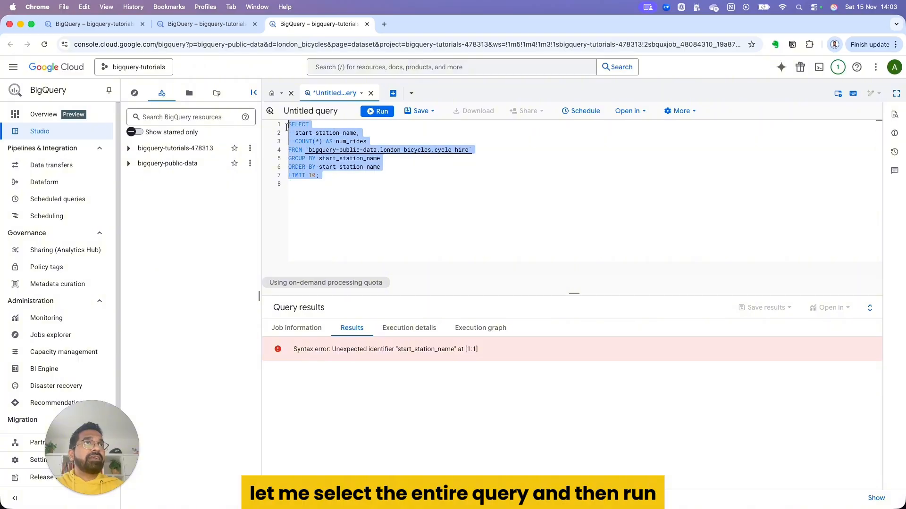
click(373, 114)
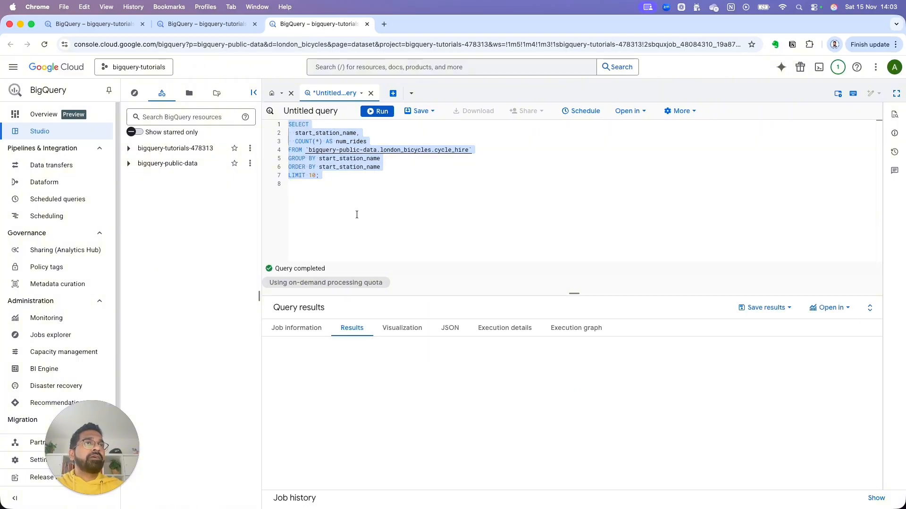
scroll(364, 370, down, 1)
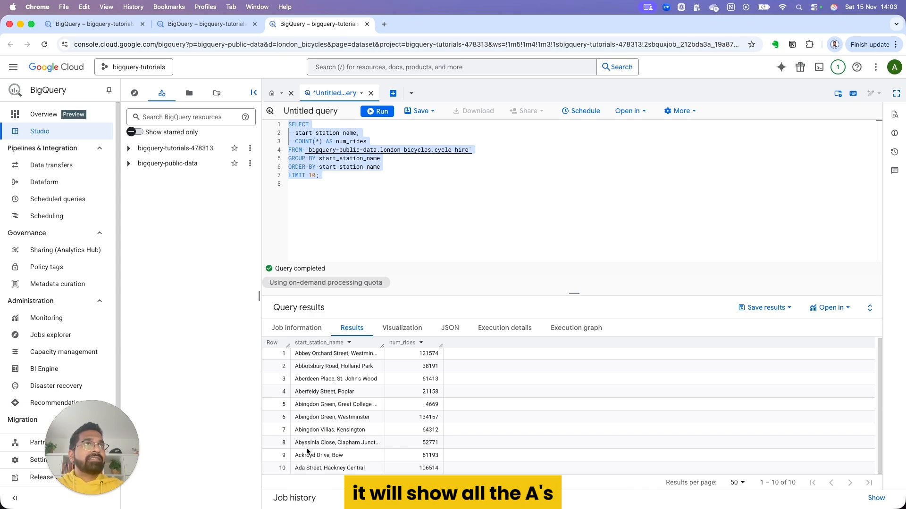
Step: Replace the query with one counting total_rides from cycle_hire grouped and ordered by DATE(start_date) AS ride_date, and run it
click(313, 188)
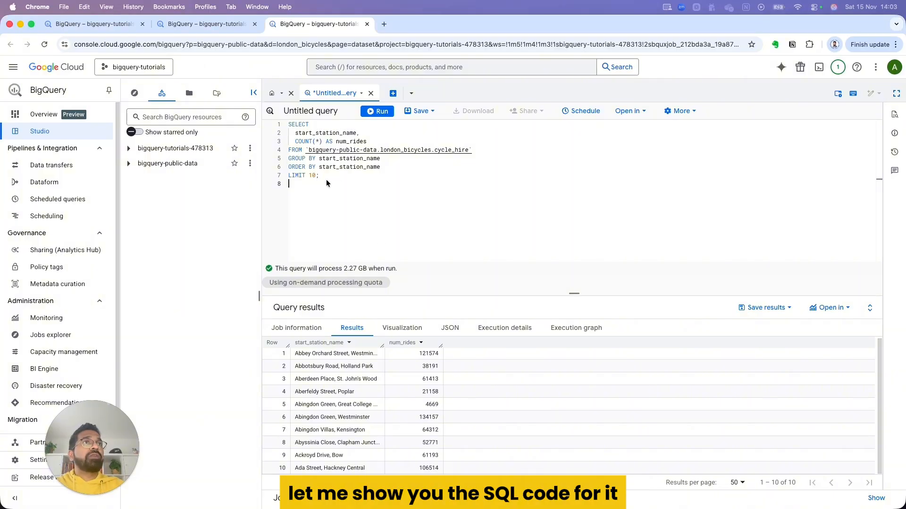
key(super+a)
text(SELECT   DATE(start_date) AS ride_date,   COUNT(*) AS total_rides FROM `bigquery-public-data.london_bicycles.cycle_hire` GROUP BY ride_date ORDER BY ride_date;)
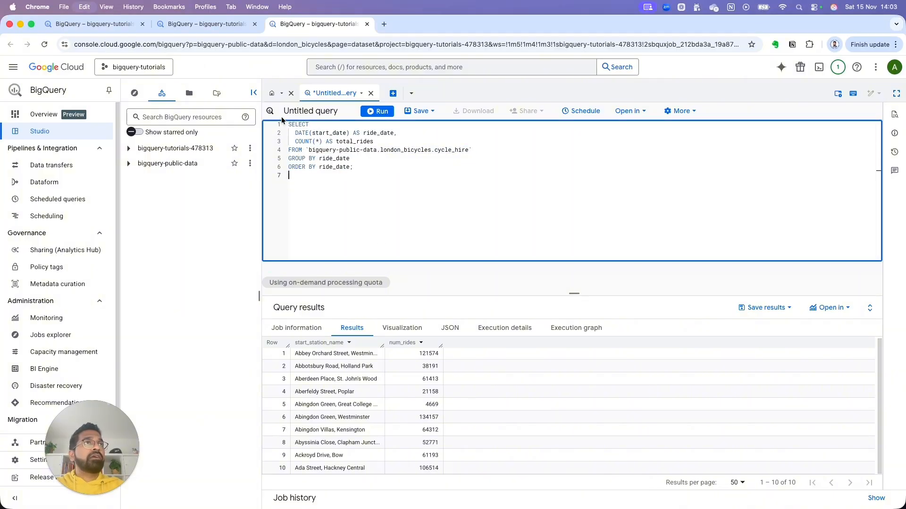
click(375, 113)
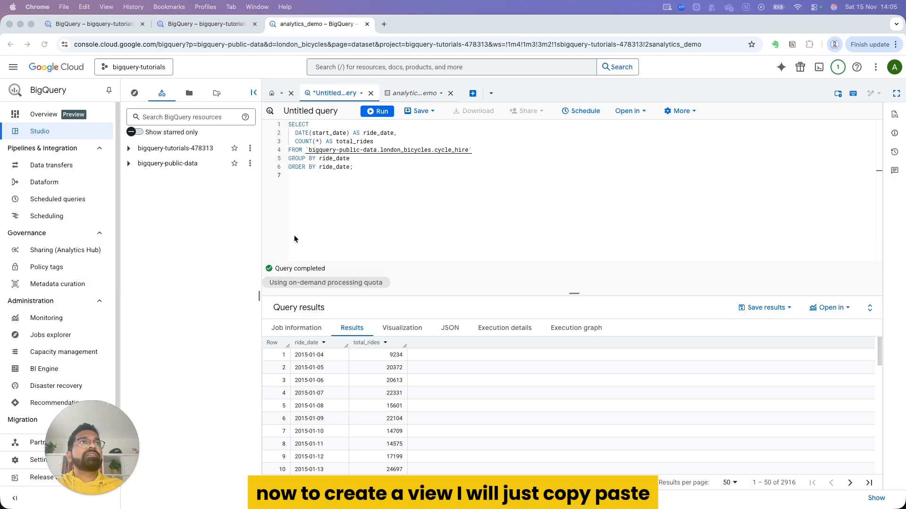
Step: Replace the query with a CREATE OR REPLACE VIEW statement for analytics_demo.daily_bike_usage, selecting ride_date and total_rides from cycle_hire
click(341, 179)
drag(341, 180, 284, 119)
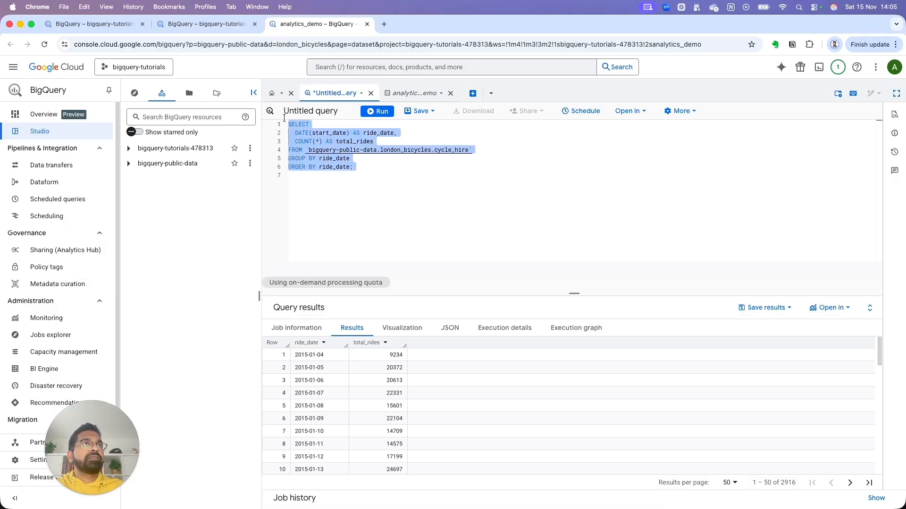
text(CREATE OR REPLACE VIEW   `bigquery-tutorials-XXXXXX.analytics_demo.daily_bike_usage` AS SELECT   DATE(start_date) AS ride_date,   COUNT(*) AS total_rides FROM `bigquery-public-data.london_bicycles.cycle_hire` GROUP BY ride_date ORDER BY ride_date;)
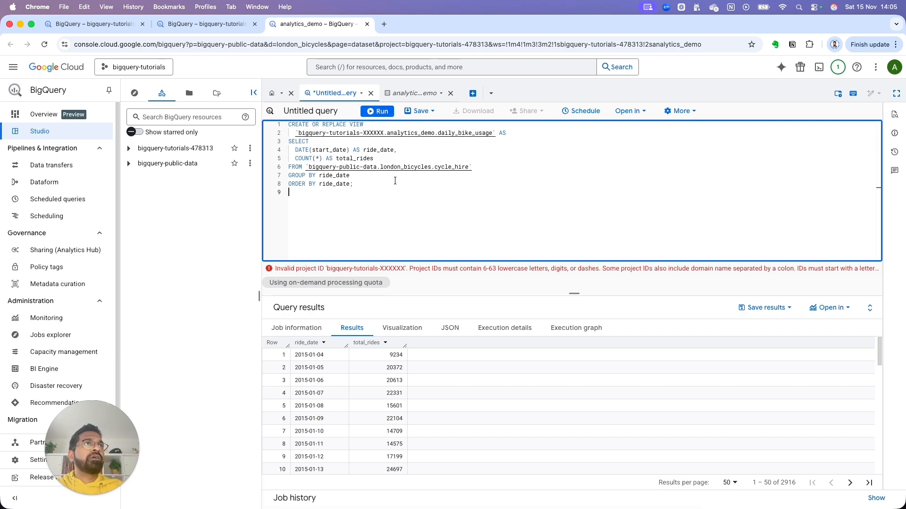
Step: Replace the XXXXXX placeholder so the view's project ID reads bigquery-tutorials-478313, and run the whole statement
click(383, 133)
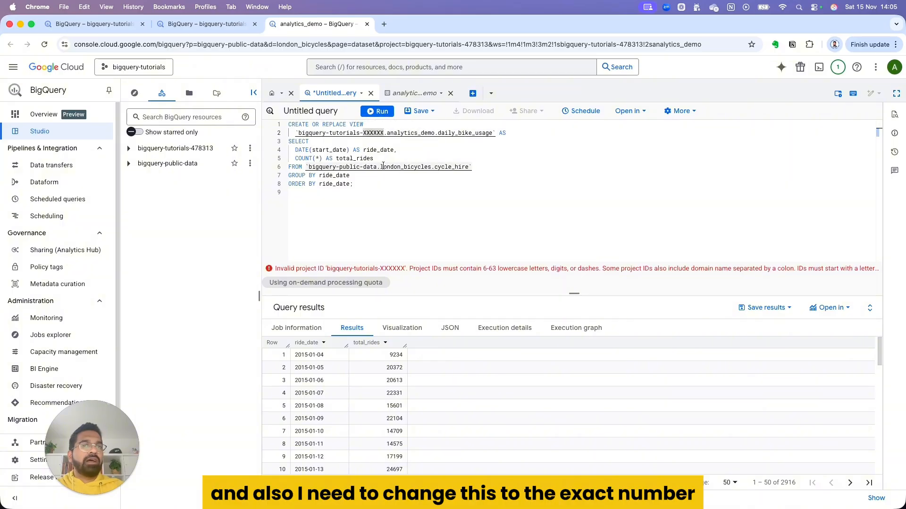
key(BackSpace)
key(BackSpace)
key(BackSpace)
key(BackSpace)
key(BackSpace)
key(BackSpace)
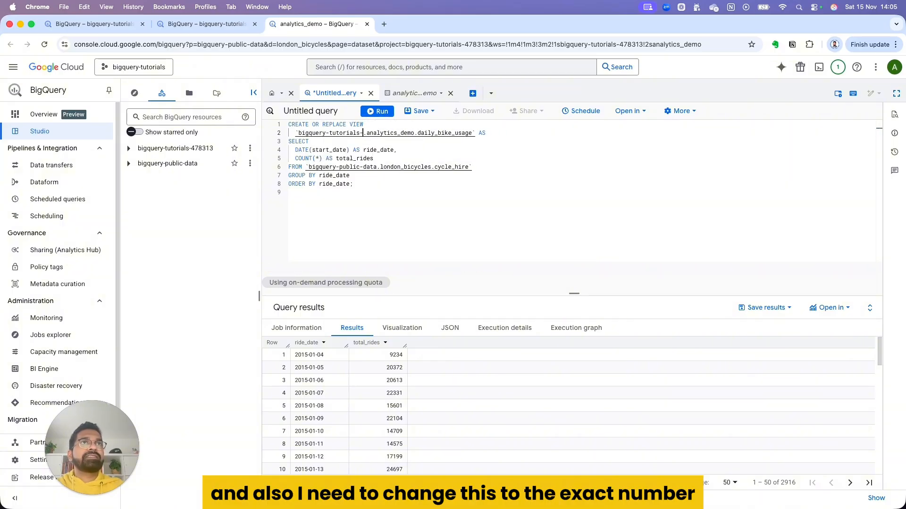
text(478313)
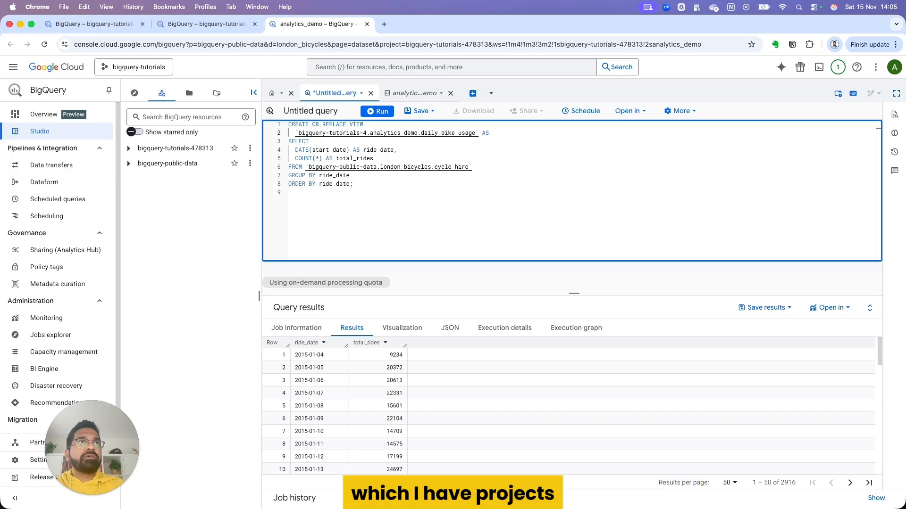
key(super+a)
click(378, 112)
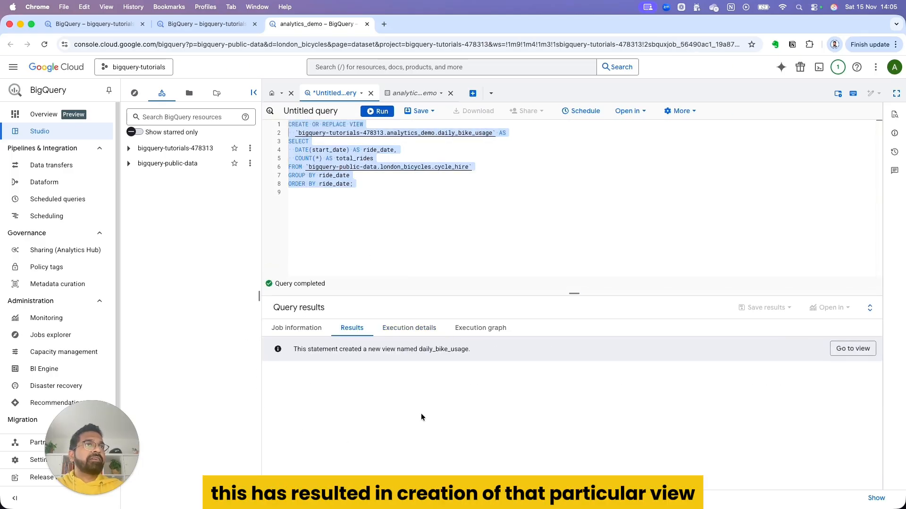
Step: Open the daily_bike_usage view, dismiss the Dictionary window, and examine the view's ID and underlying query in its details
click(855, 352)
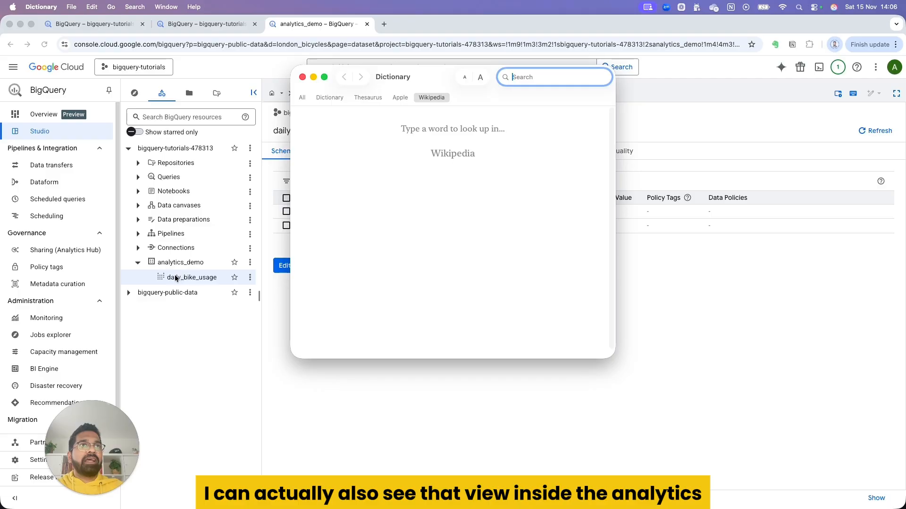
click(302, 76)
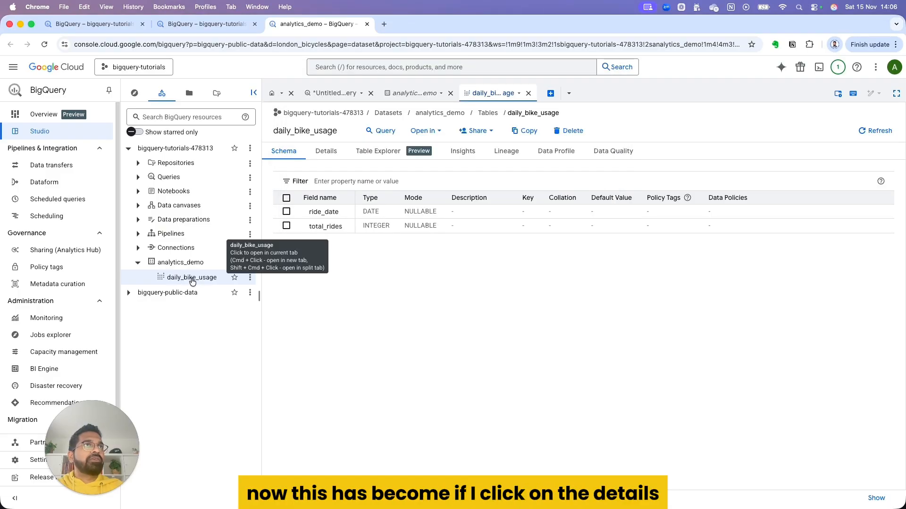
click(324, 153)
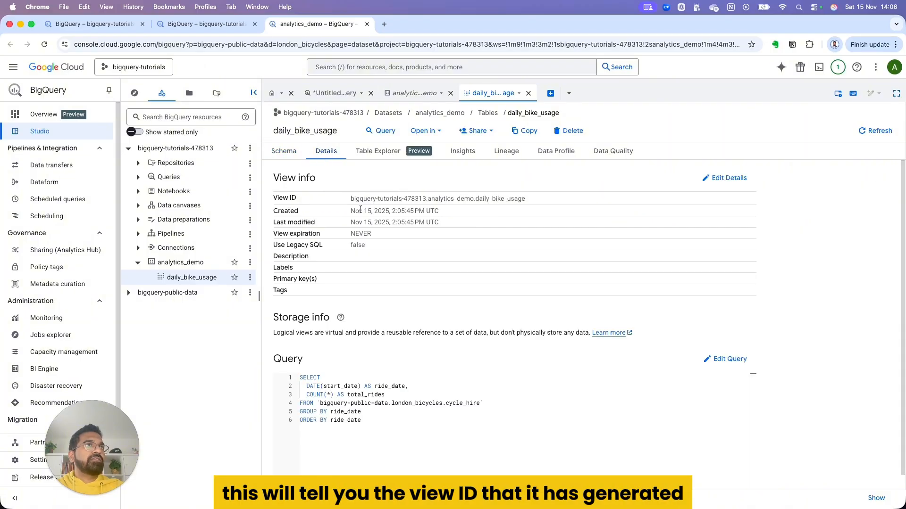
drag(346, 203, 545, 196)
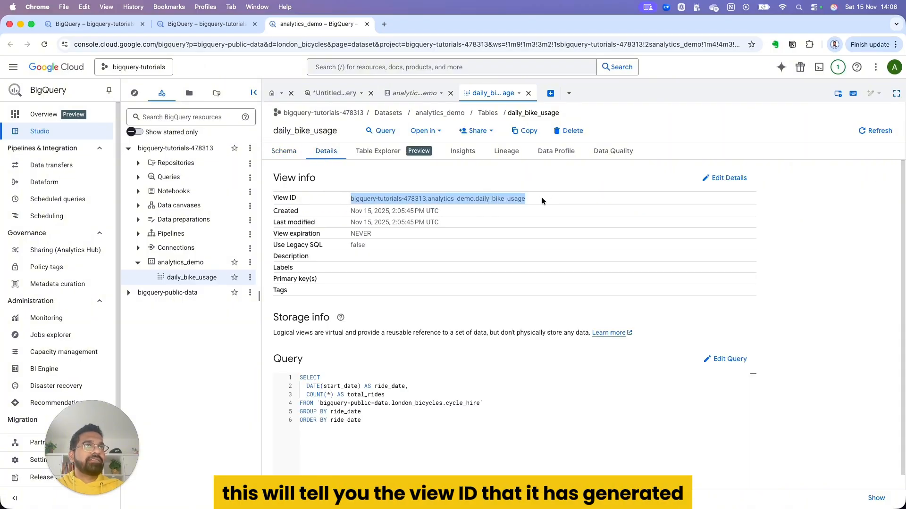
drag(361, 420, 300, 376)
Step: Run the Table Explorer's generated SELECT * query on daily_bike_usage as a new query, review the rows, and close it without saving
click(378, 151)
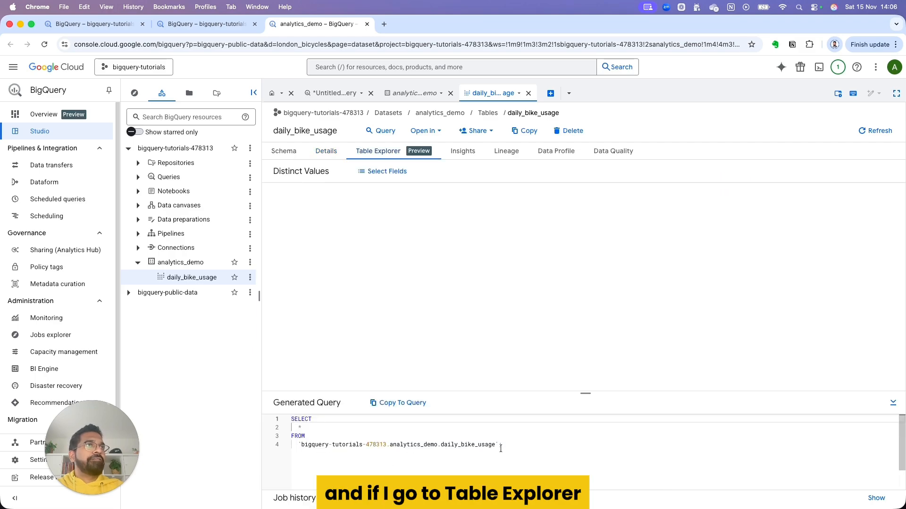
drag(501, 446, 284, 417)
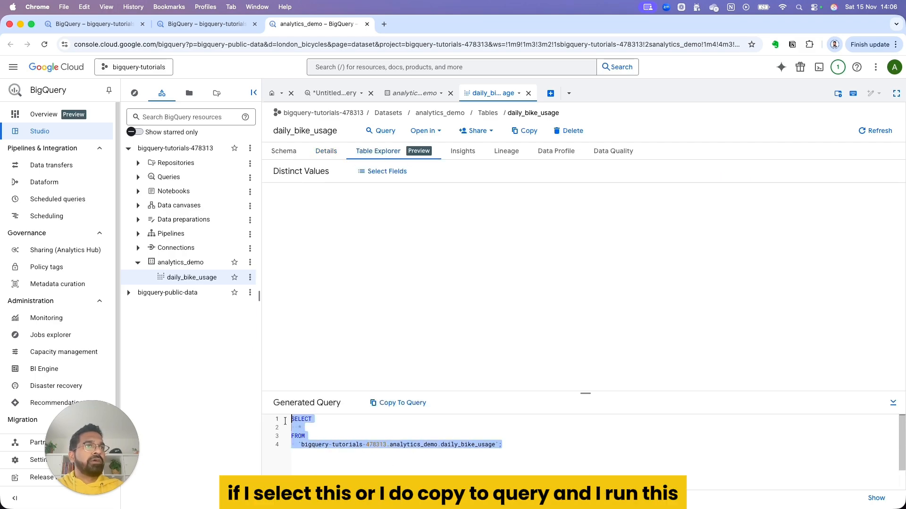
click(400, 403)
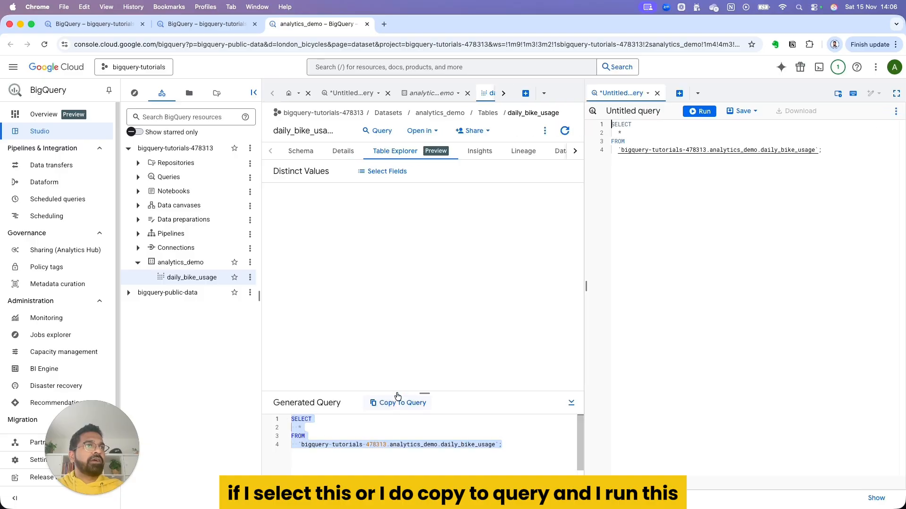
click(697, 112)
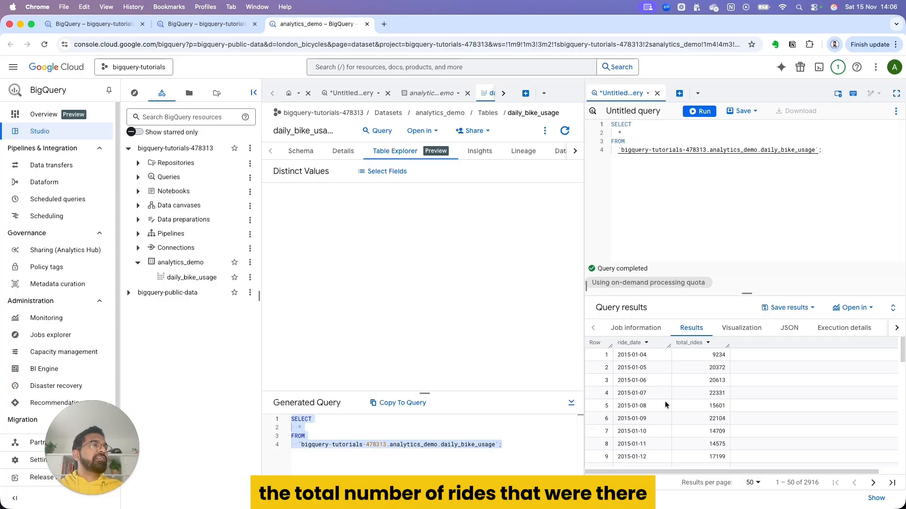
scroll(699, 427, down, 10)
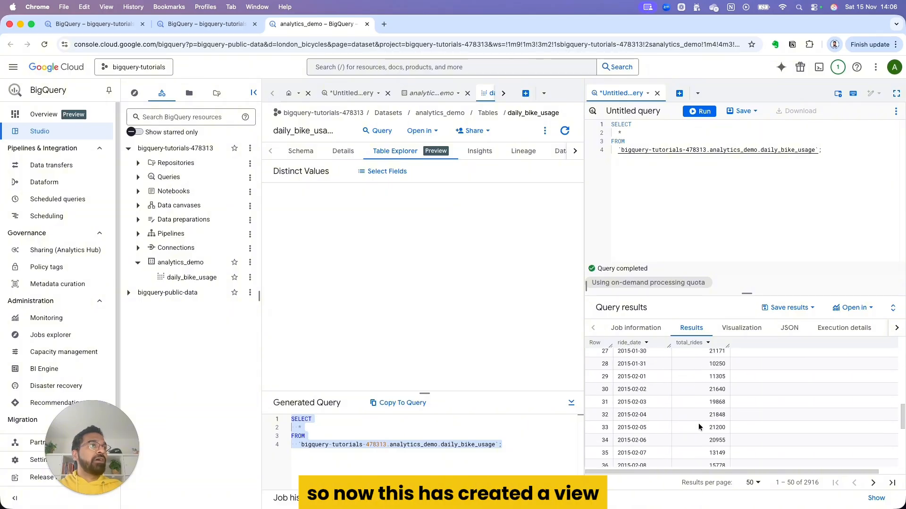
scroll(698, 427, up, 10)
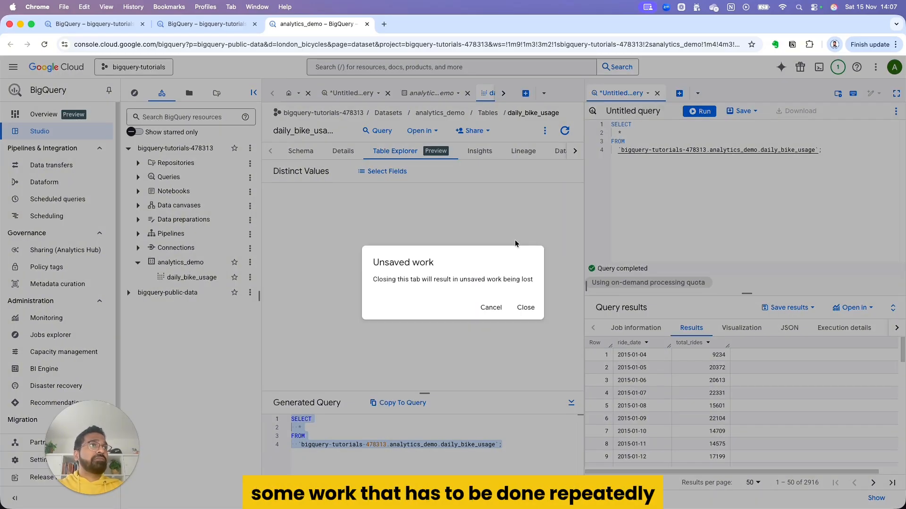
click(525, 308)
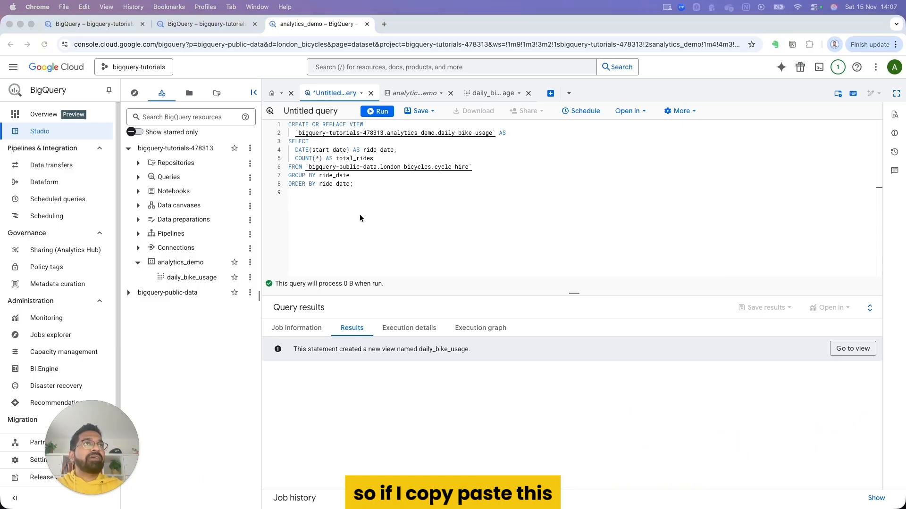
Step: Replace the query with one joining cycle_hire to cycle_stations, counting total_rides per station with latitude and longitude, ordered descending with LIMIT 10, and run it
click(359, 217)
key(ctrl+a)
key(ctrl+v)
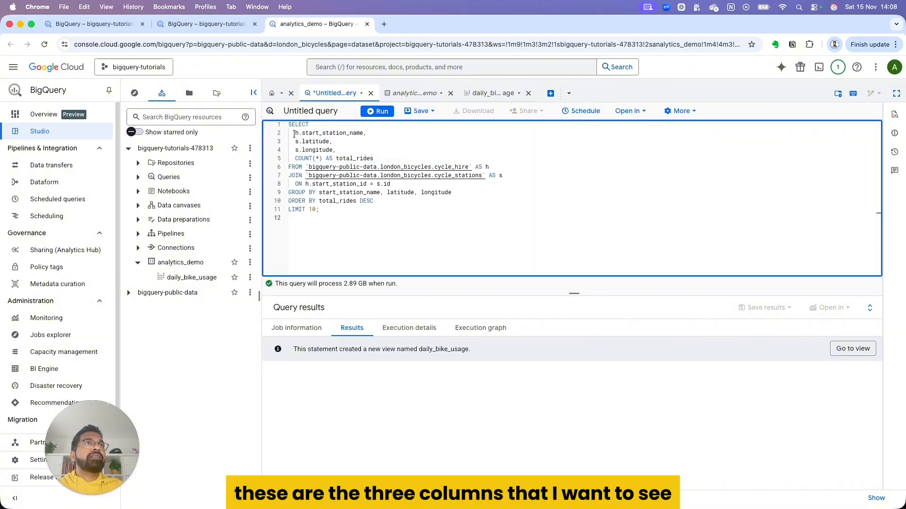
drag(295, 133, 341, 150)
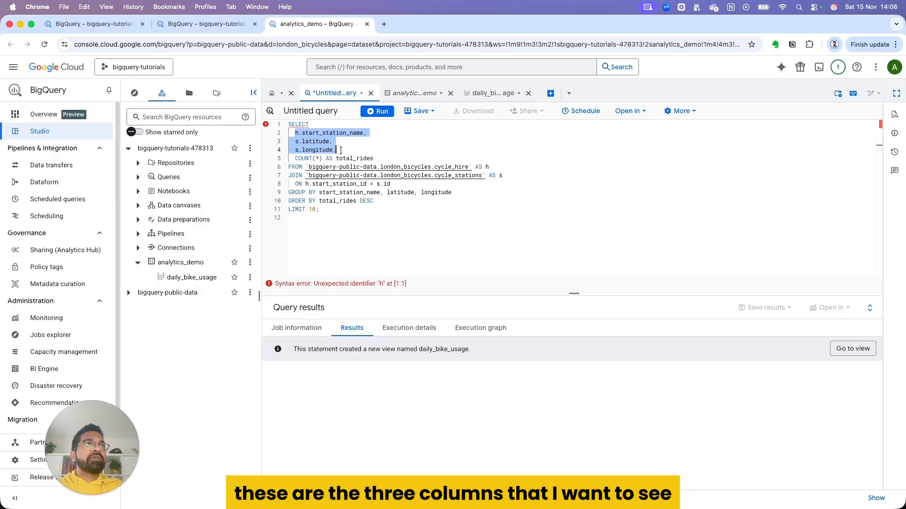
click(311, 134)
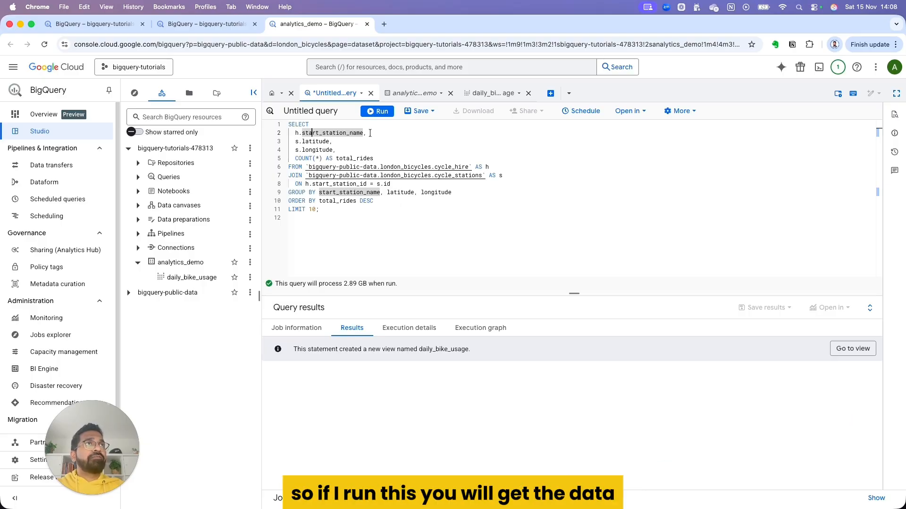
click(377, 111)
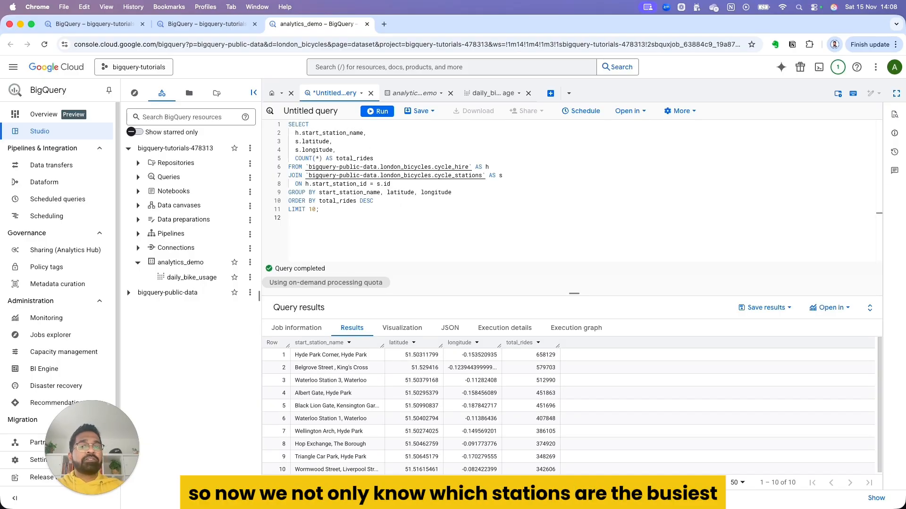